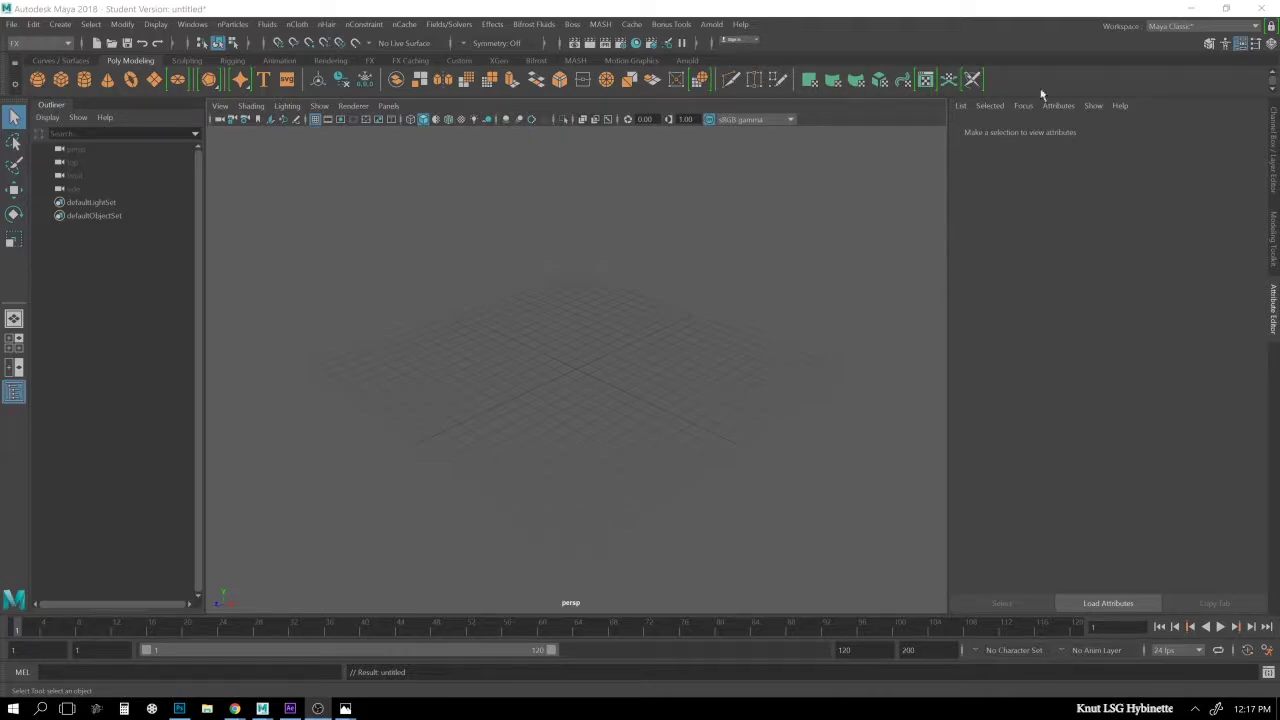
# Compare BW_Image_Galaxy.png and Color_Image_Galaxy.png in Photos, then return to the Maya scene.
pyautogui.click(1193, 8)
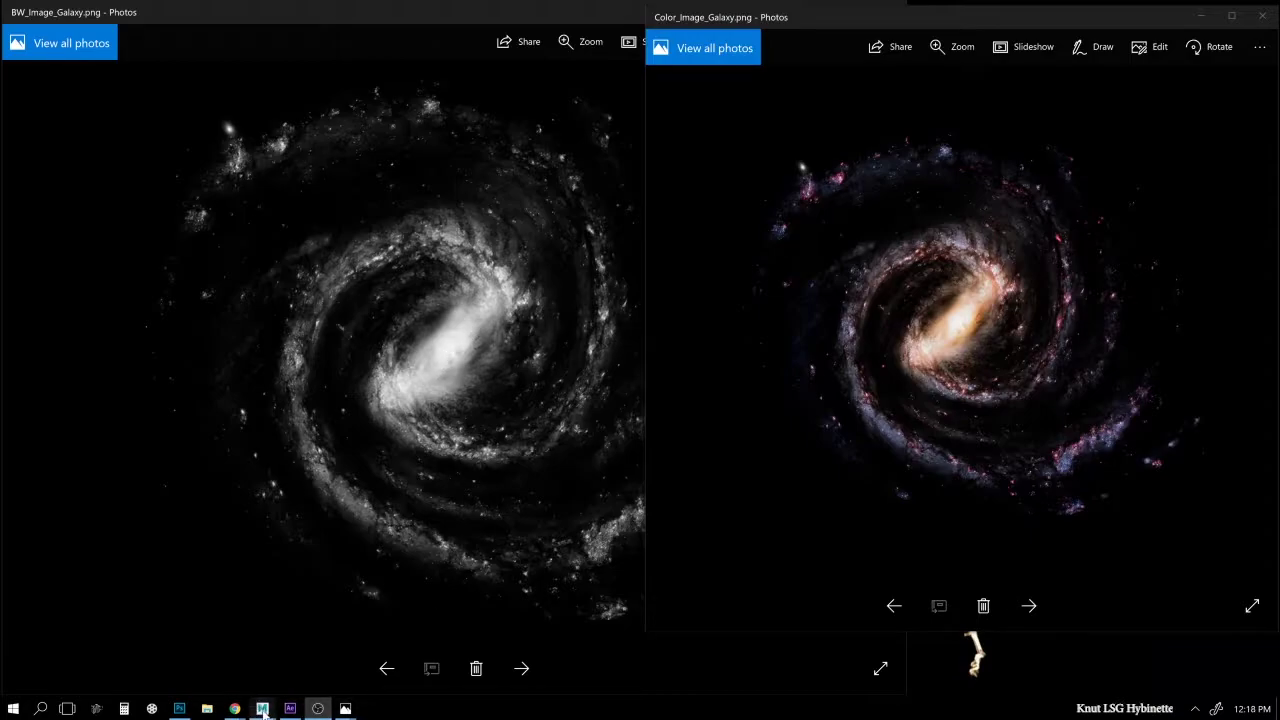
pyautogui.moveTo(262, 708)
pyautogui.click(311, 645)
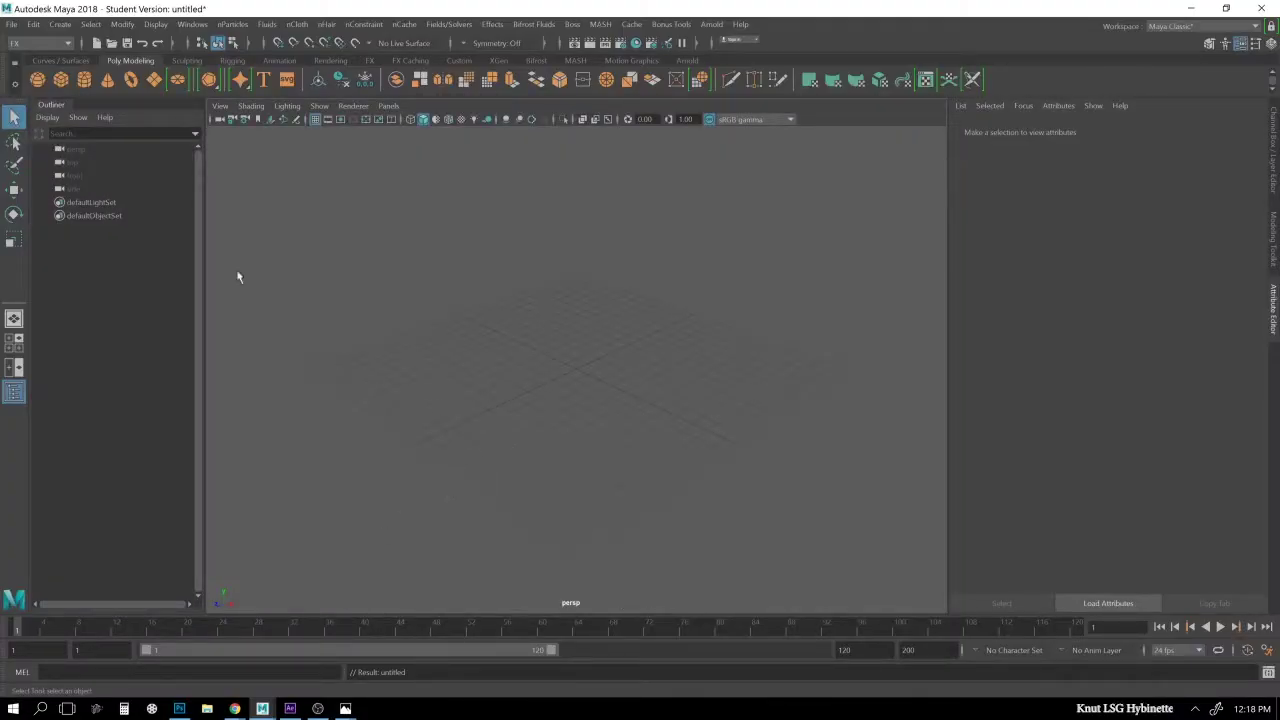
# Create a polygon plane, scale it up uniformly, and attach an nParticle emitter (emitter1) to it.
pyautogui.click(155, 80)
pyautogui.press('r')
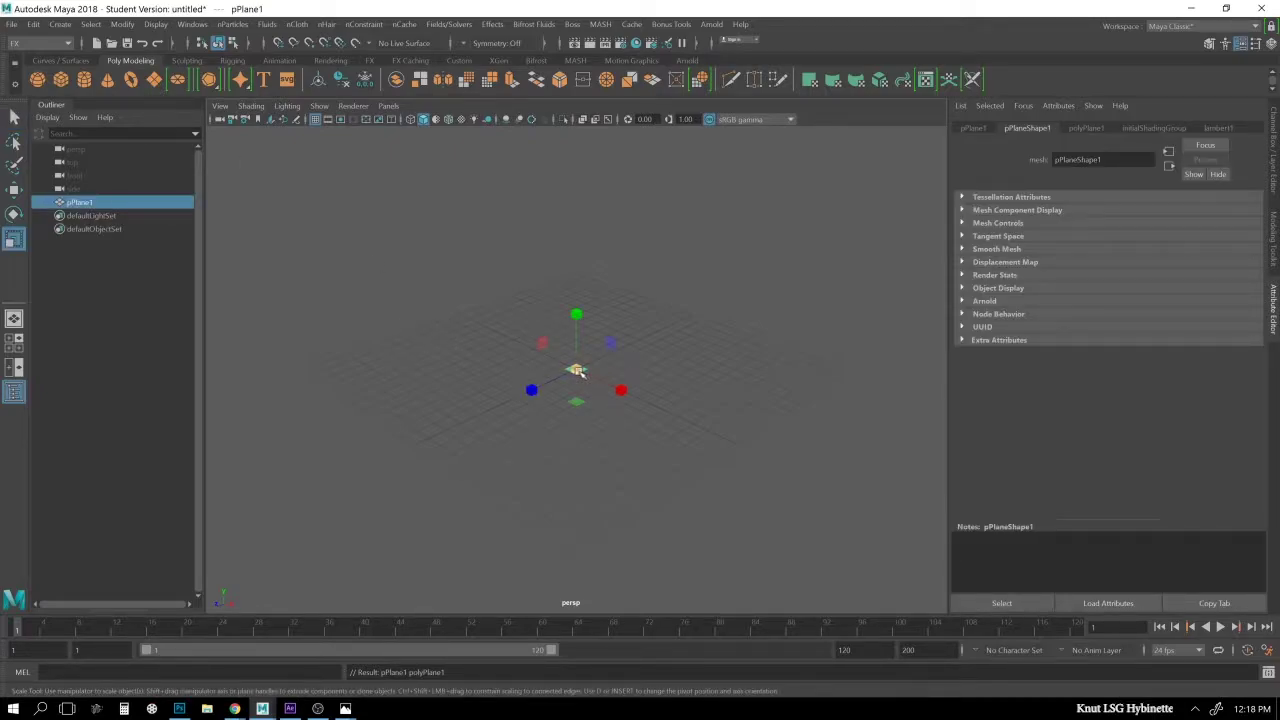
pyautogui.moveTo(578, 372); pyautogui.dragTo(841, 376)
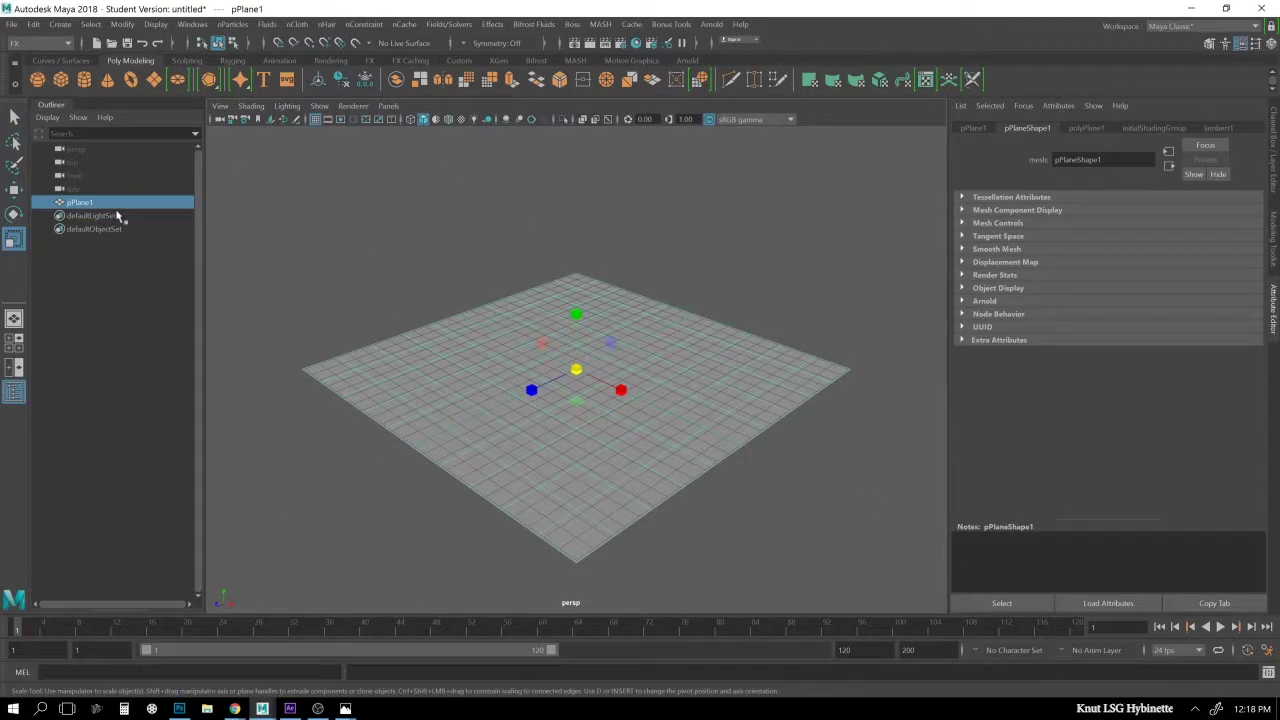
pyautogui.click(232, 25)
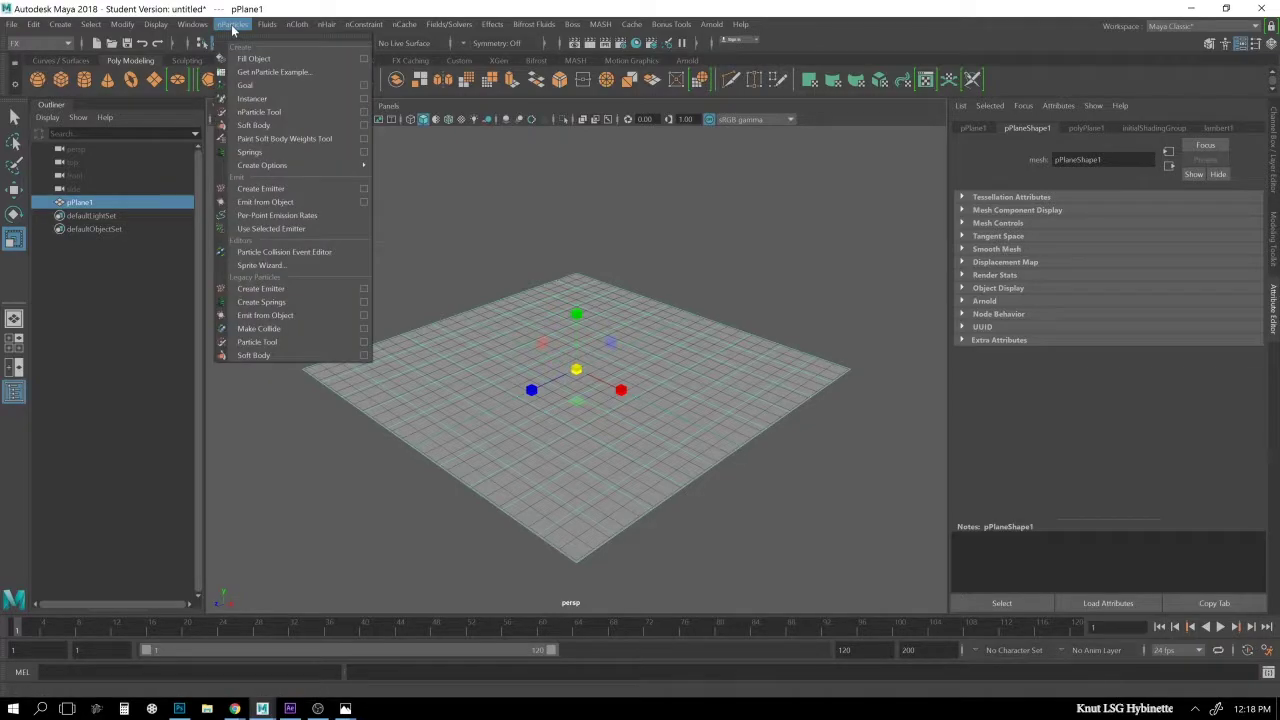
pyautogui.click(243, 204)
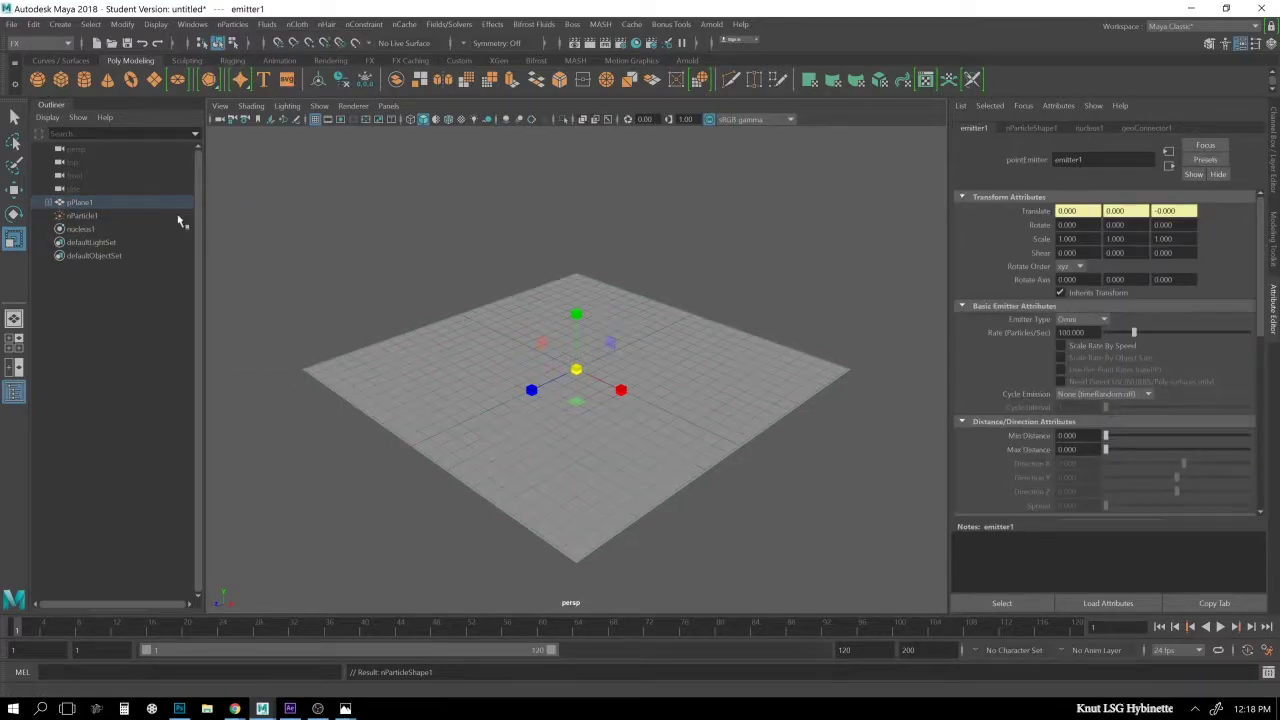
# Expand pPlane1 in the Outliner to reveal emitter1 and preview the default particle emission.
pyautogui.click(48, 203)
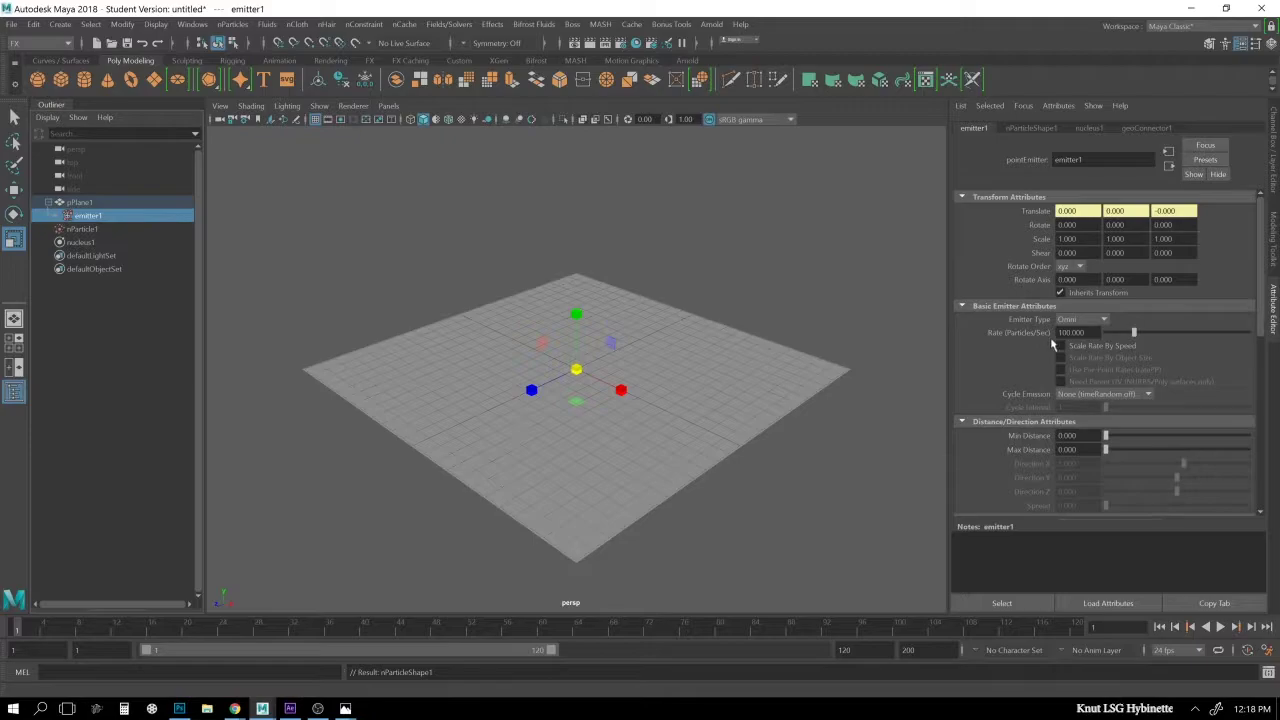
pyautogui.click(1220, 626)
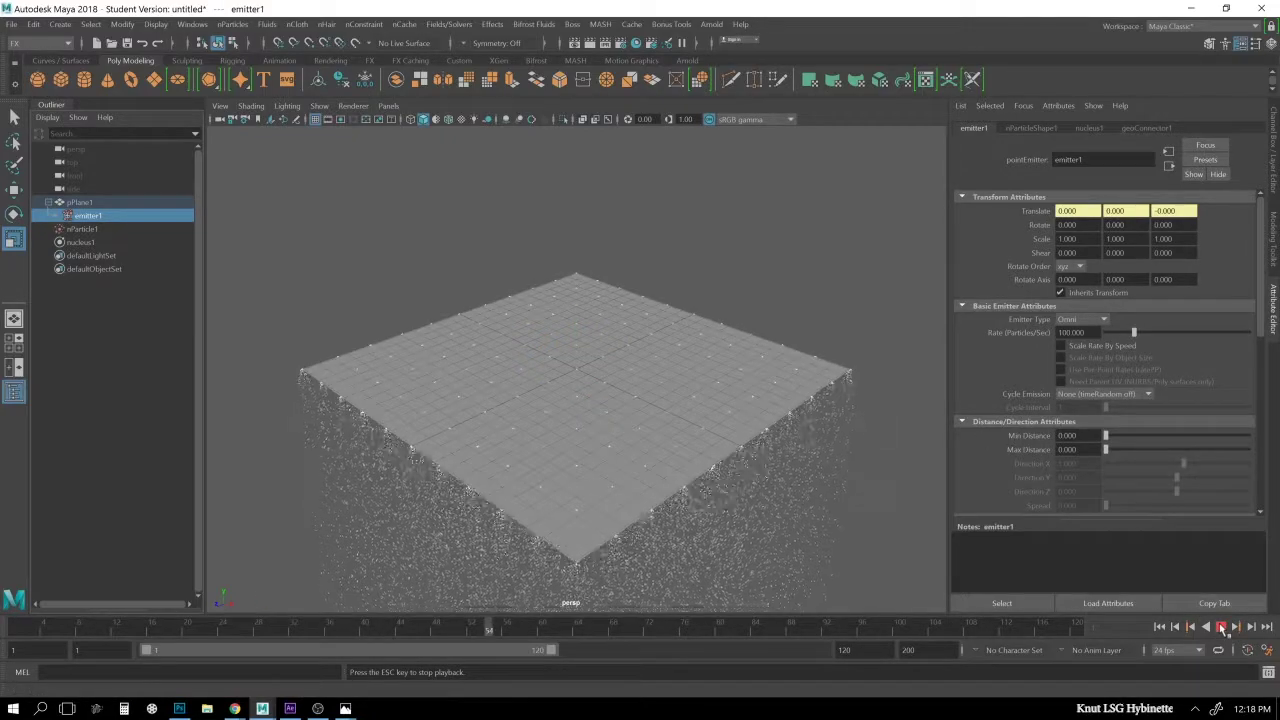
pyautogui.click(1220, 626)
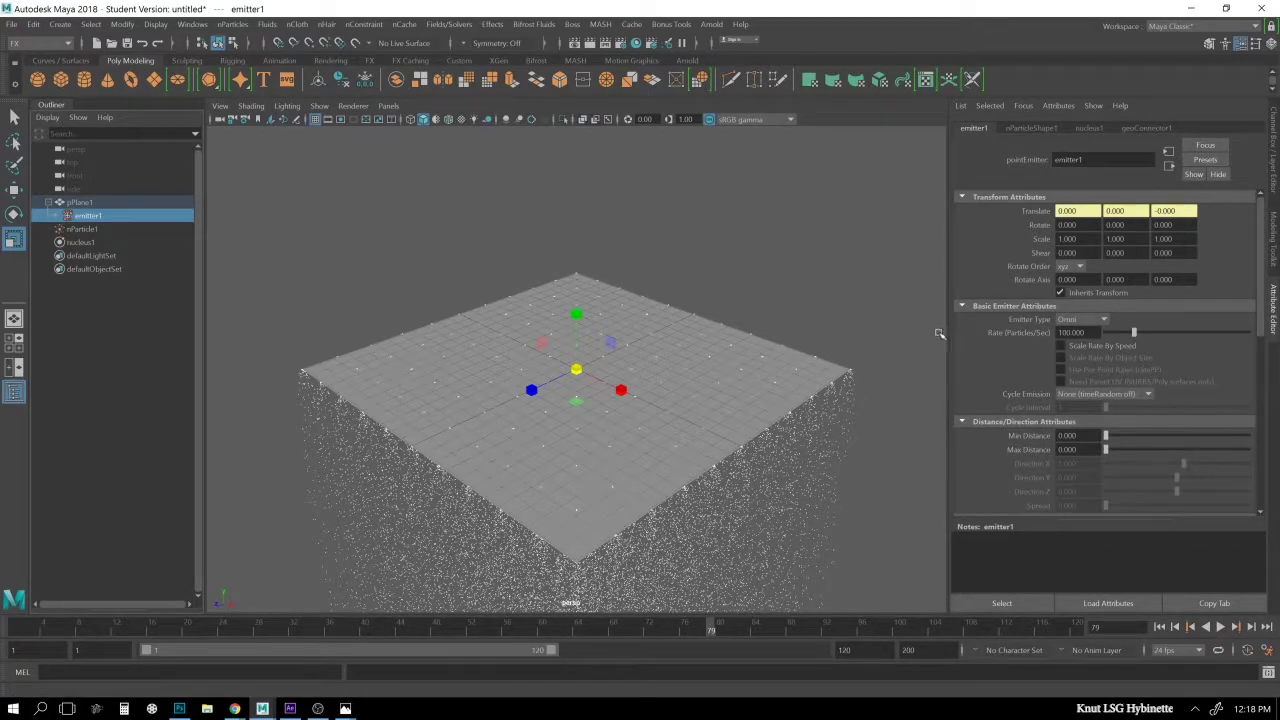
# Switch emitter1's Emitter Type to Surface and replay the simulation to frame 120.
pyautogui.click(1105, 320)
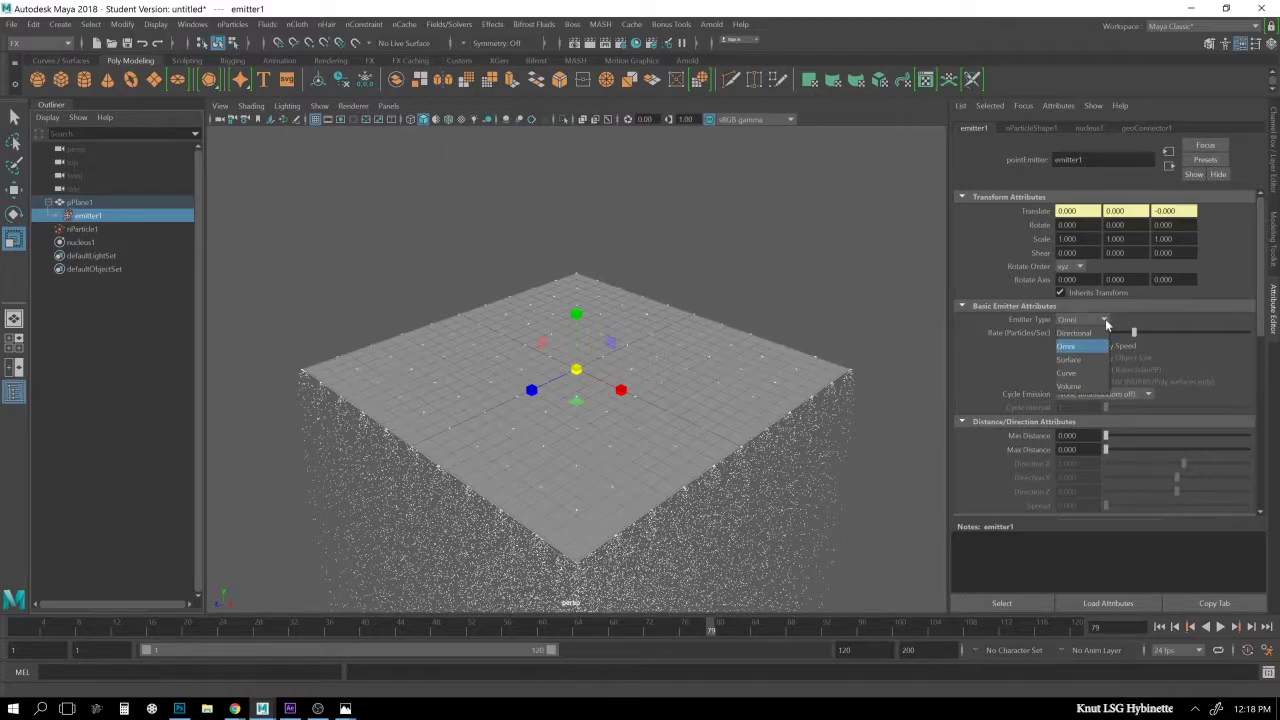
pyautogui.click(1070, 360)
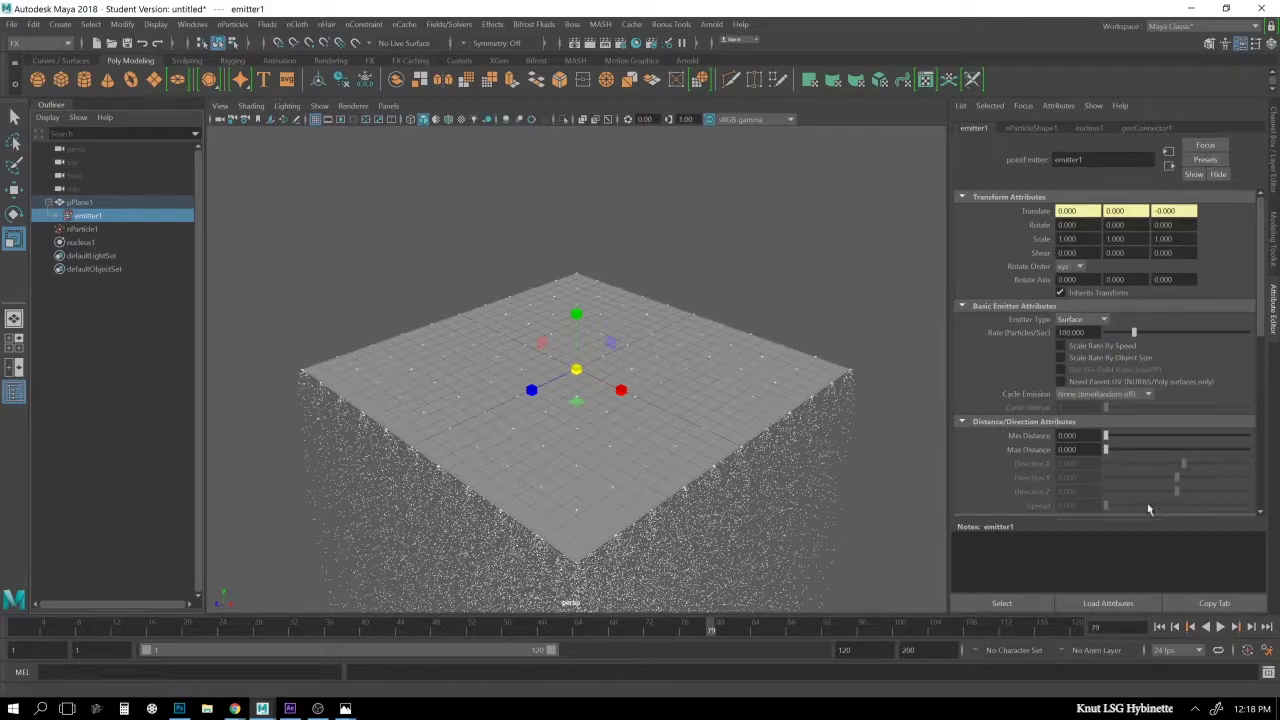
pyautogui.click(1159, 627)
pyautogui.click(1220, 627)
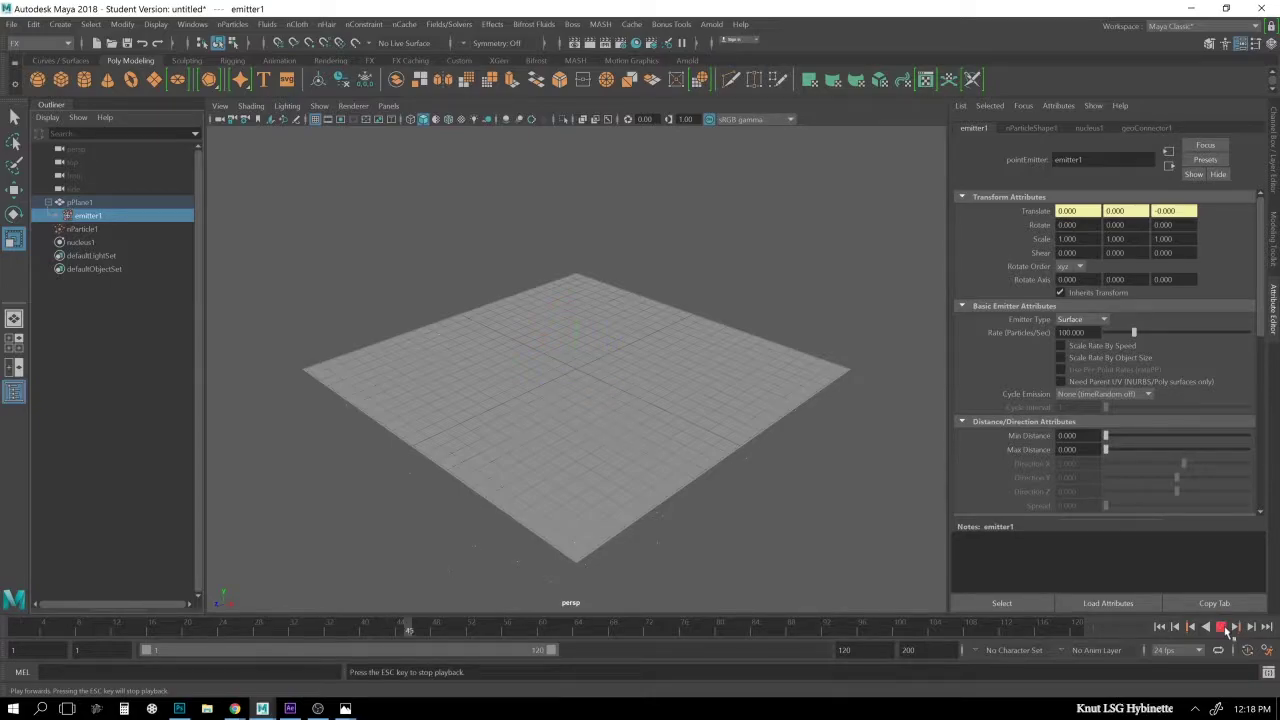
pyautogui.click(1222, 628)
pyautogui.keyDown('alt'); pyautogui.moveTo(751, 517); pyautogui.dragTo(728, 494); pyautogui.keyUp('alt')
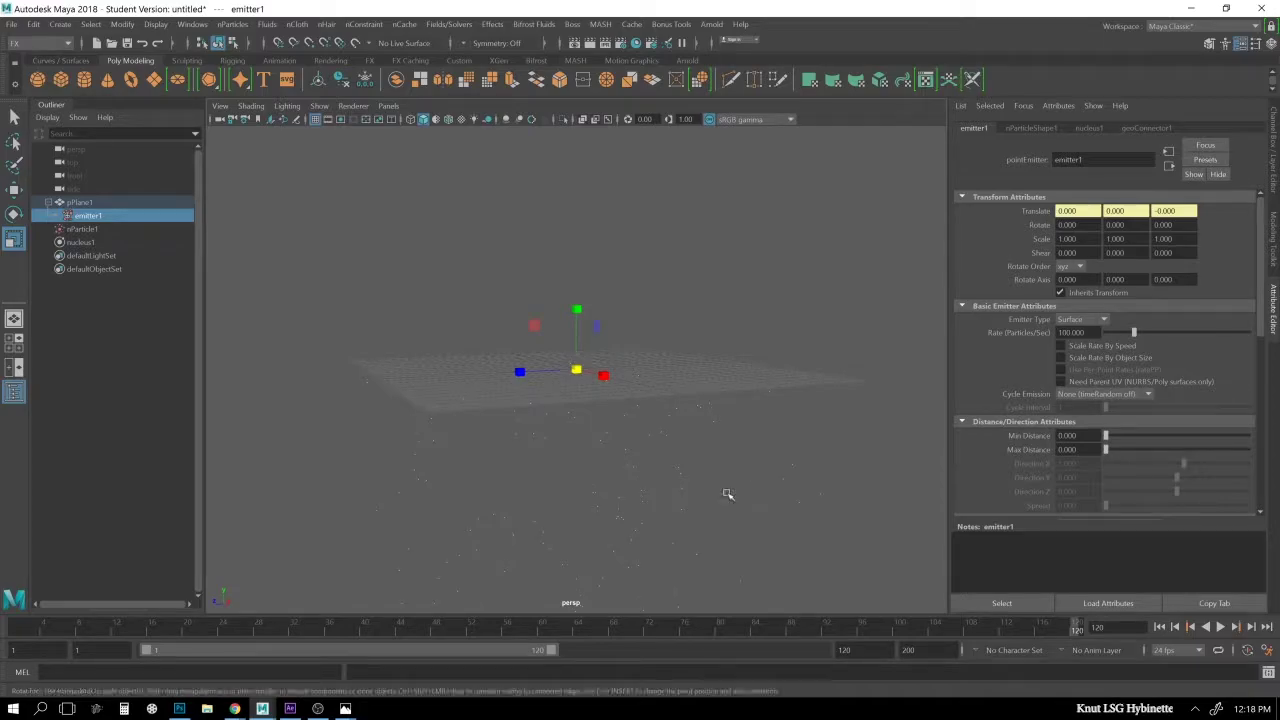
# Set emitter1's Speed to 0.000 and replay to frame 104 to check the particles.
pyautogui.click(1221, 627)
pyautogui.click(1160, 627)
pyautogui.click(1161, 627)
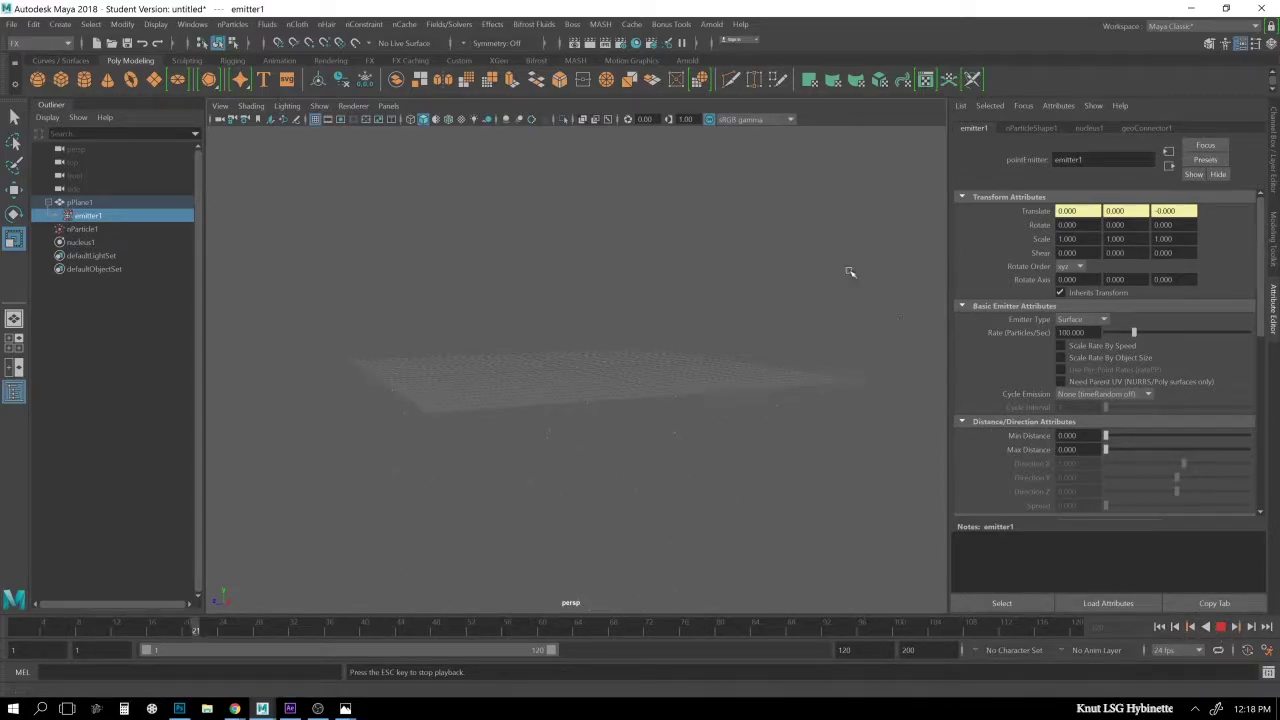
pyautogui.click(1219, 628)
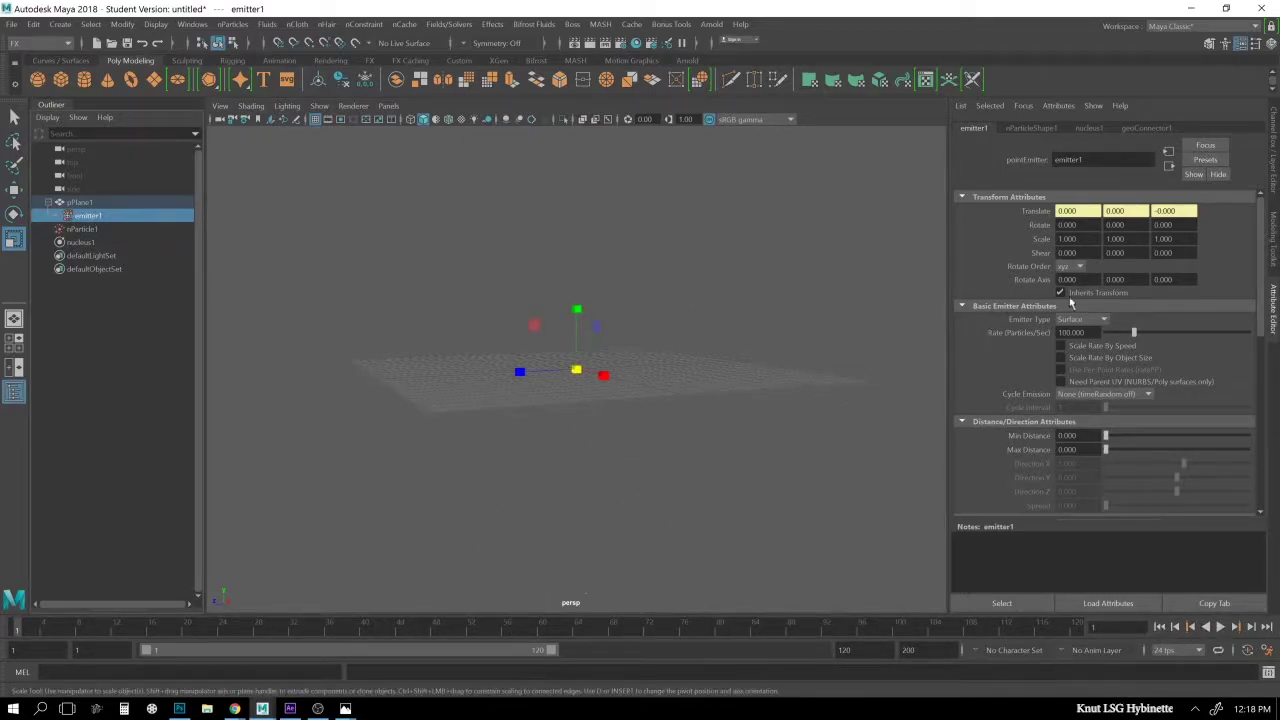
pyautogui.scroll(-3, 1098, 386)
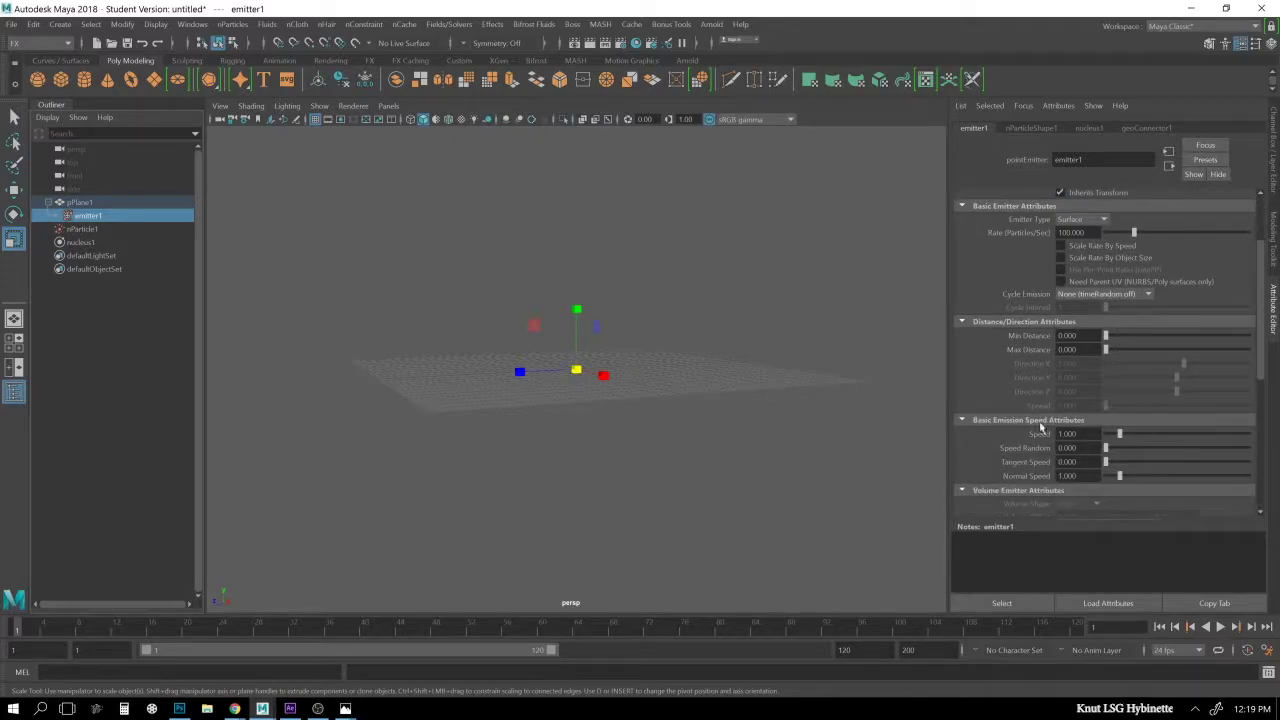
pyautogui.moveTo(1123, 433); pyautogui.dragTo(1090, 442)
pyautogui.click(1220, 627)
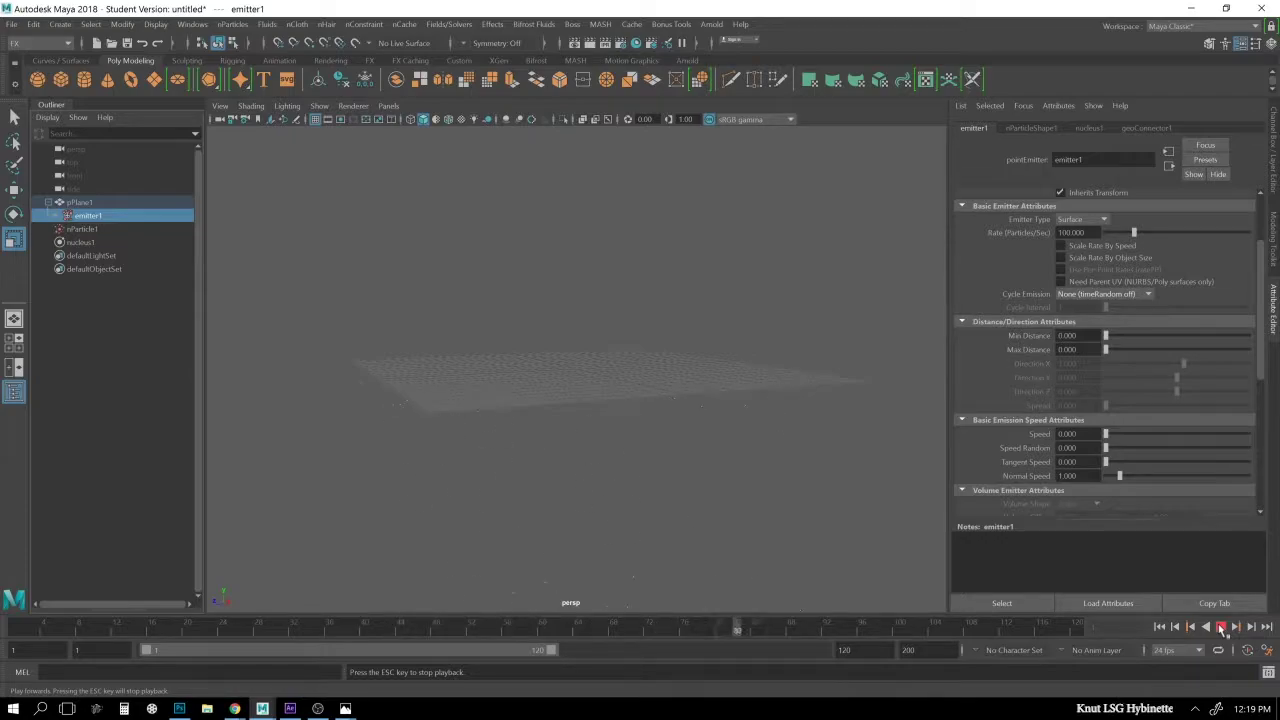
pyautogui.click(1220, 627)
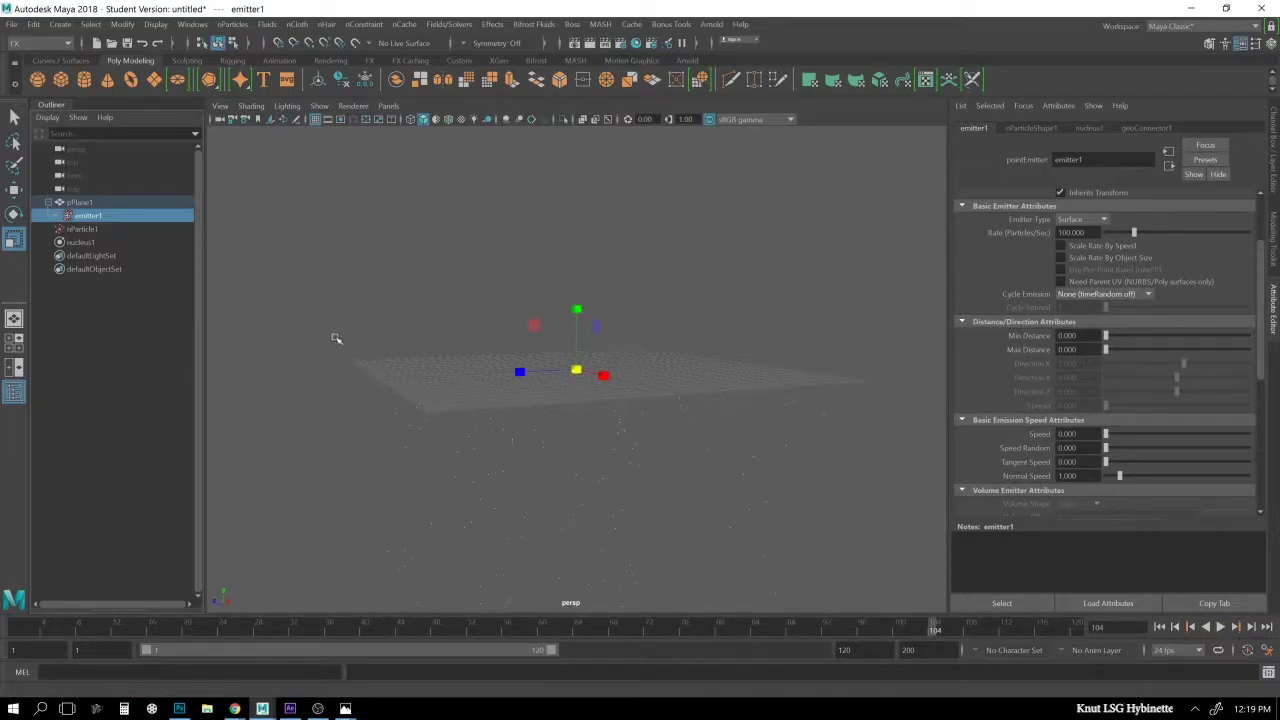
# Set nucleus1's Gravity to 0 and replay the simulation to frame 25.
pyautogui.click(77, 243)
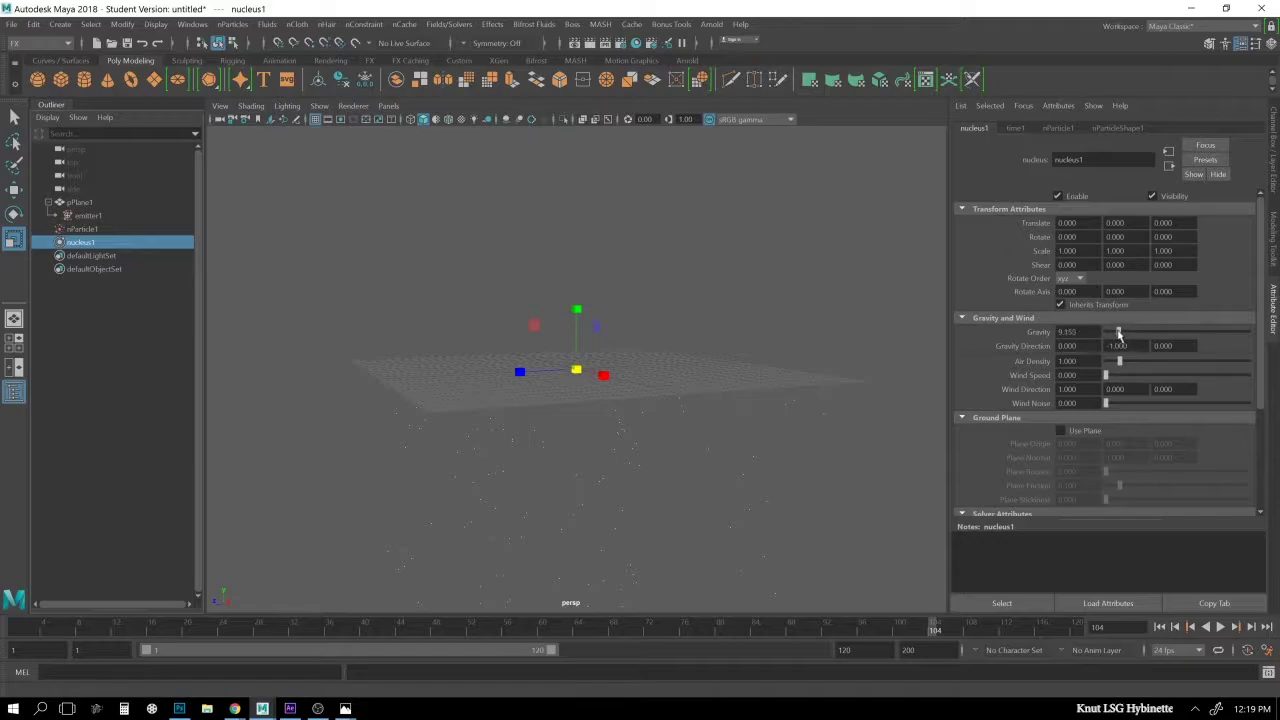
pyautogui.moveTo(1119, 333); pyautogui.dragTo(1091, 339)
pyautogui.click(1159, 626)
pyautogui.click(1220, 626)
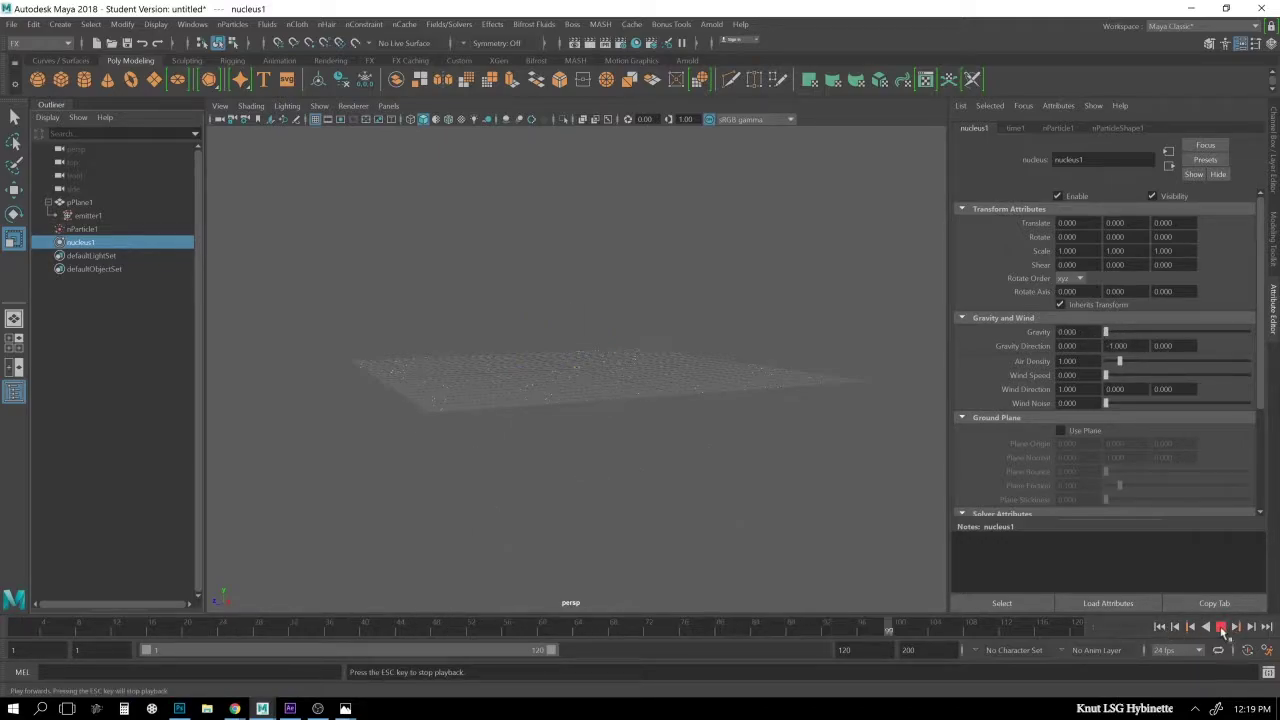
pyautogui.click(1220, 626)
pyautogui.keyDown('alt'); pyautogui.moveTo(730, 255); pyautogui.dragTo(724, 310); pyautogui.keyUp('alt')
# Raise emitter1's Rate to 10000 particles per second, preview it, and rewind to frame 1.
pyautogui.click(83, 217)
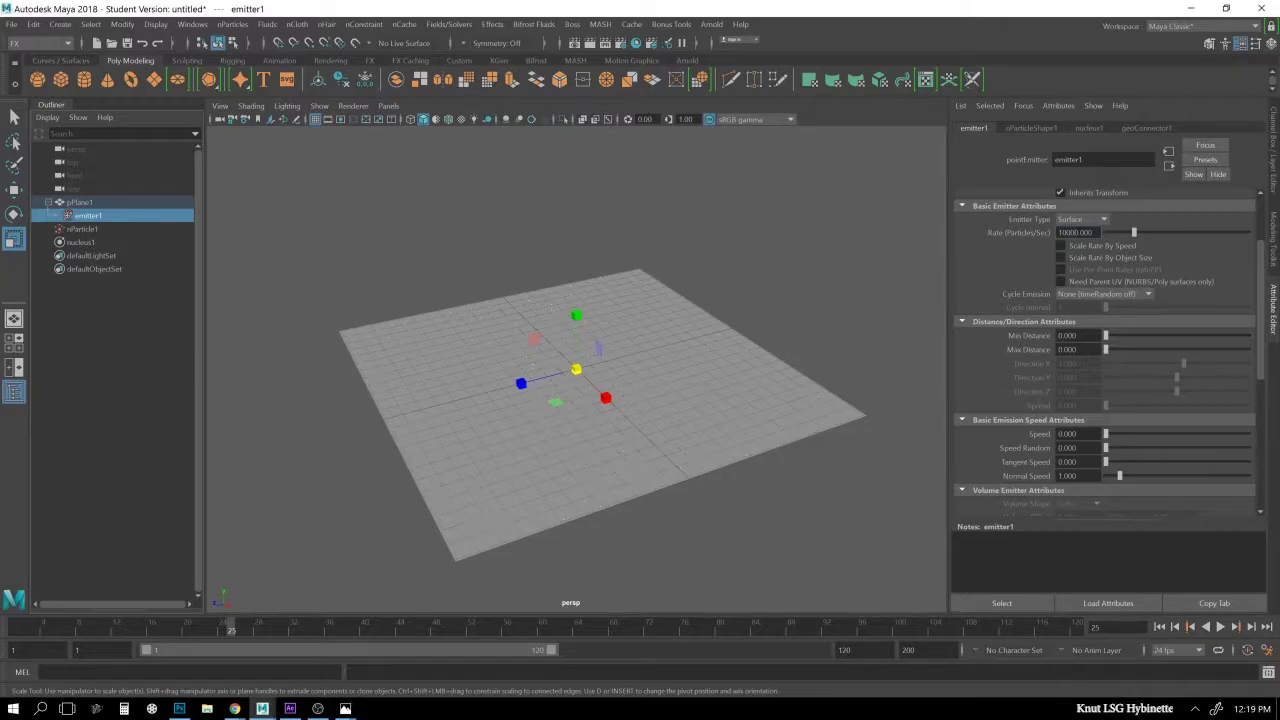
pyautogui.press('Return')
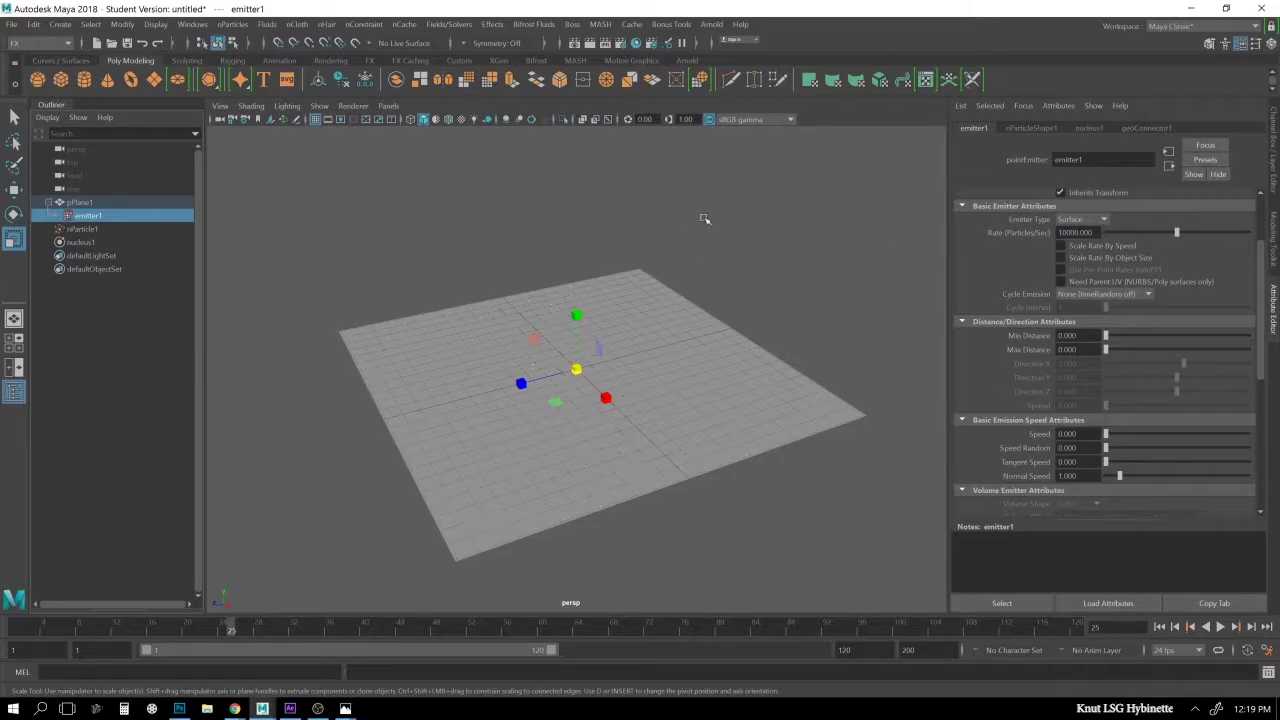
pyautogui.click(1160, 626)
pyautogui.click(1220, 627)
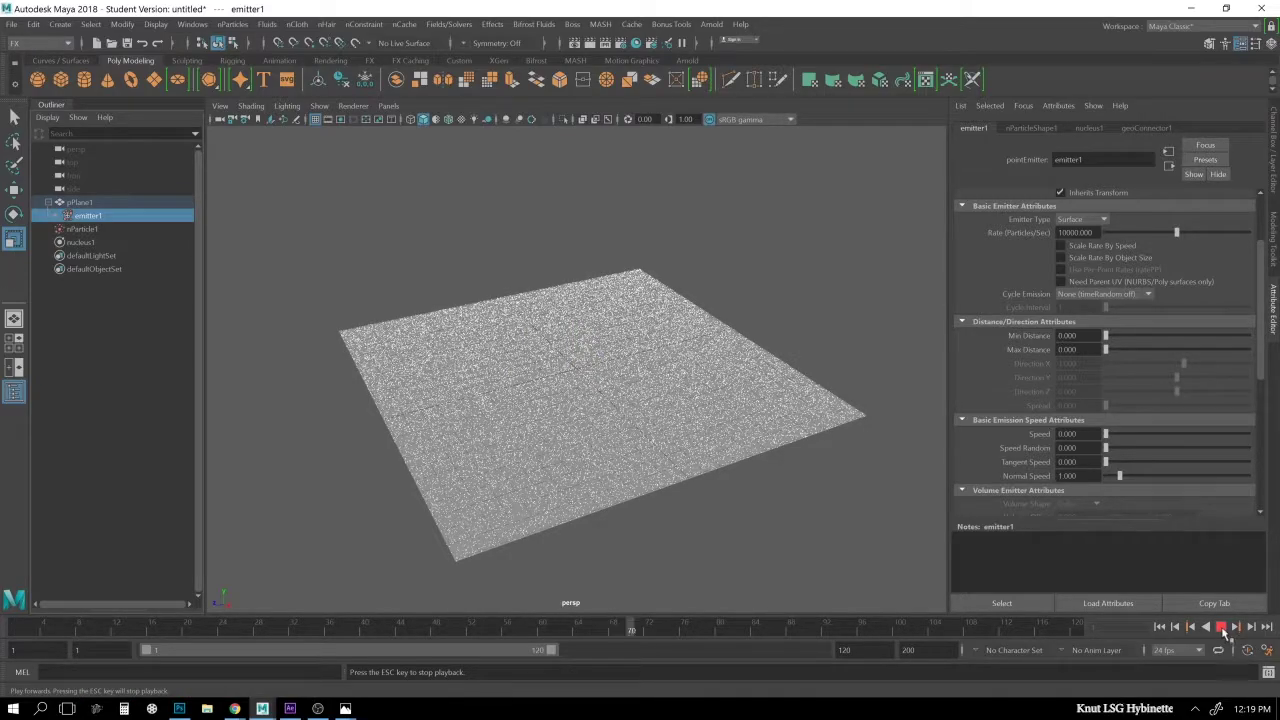
pyautogui.click(1220, 627)
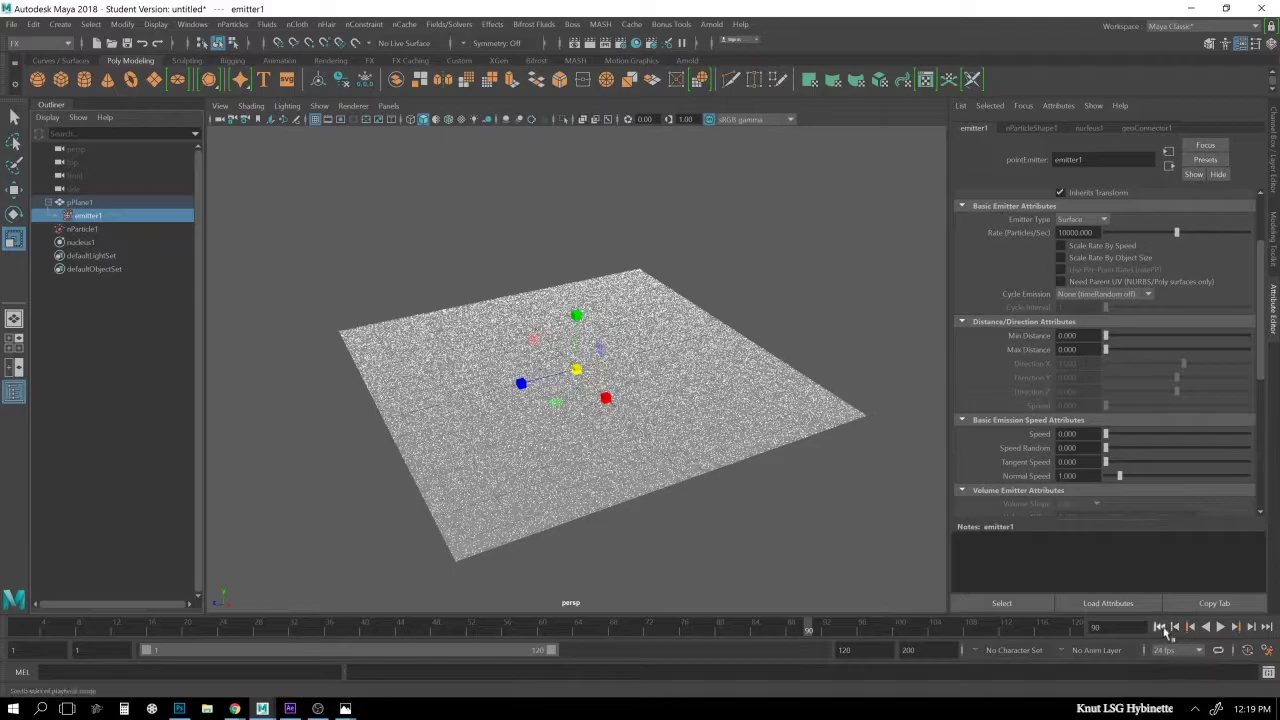
pyautogui.click(1160, 626)
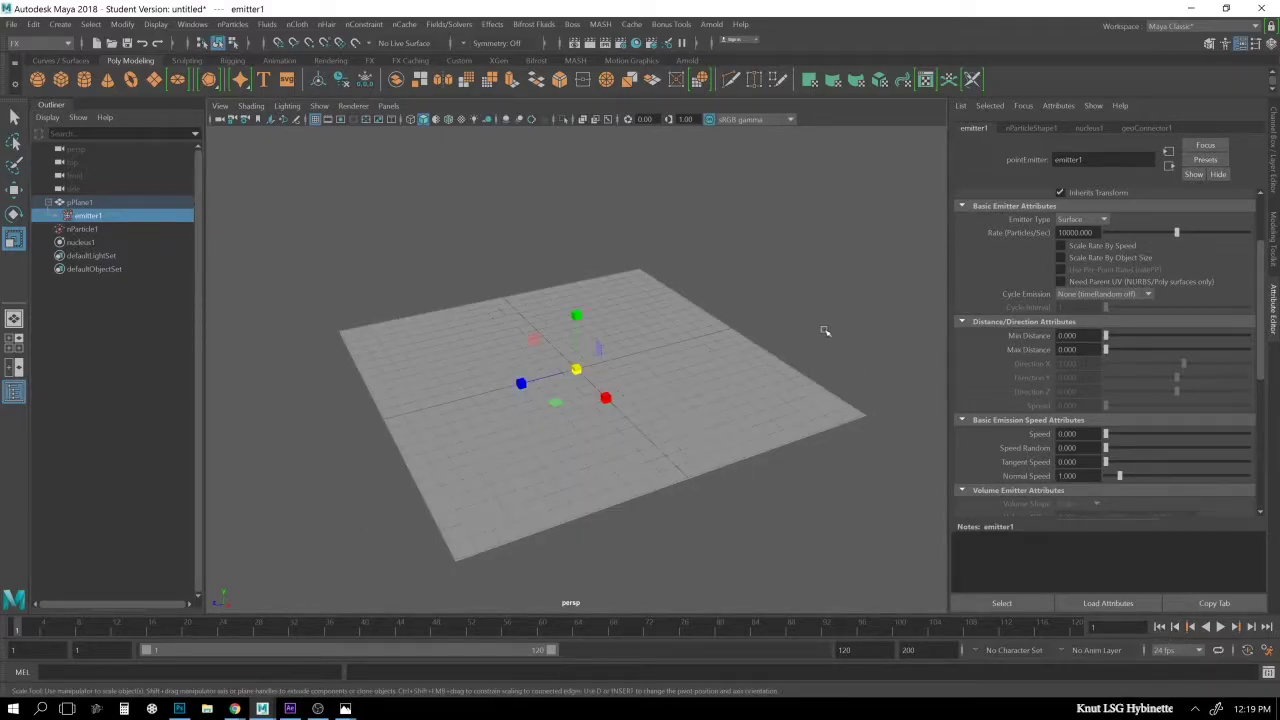
# Scroll emitter1's Attribute Editor down to the Texture Emission Attributes and Particle Color.
pyautogui.moveTo(1258, 268); pyautogui.dragTo(1258, 406)
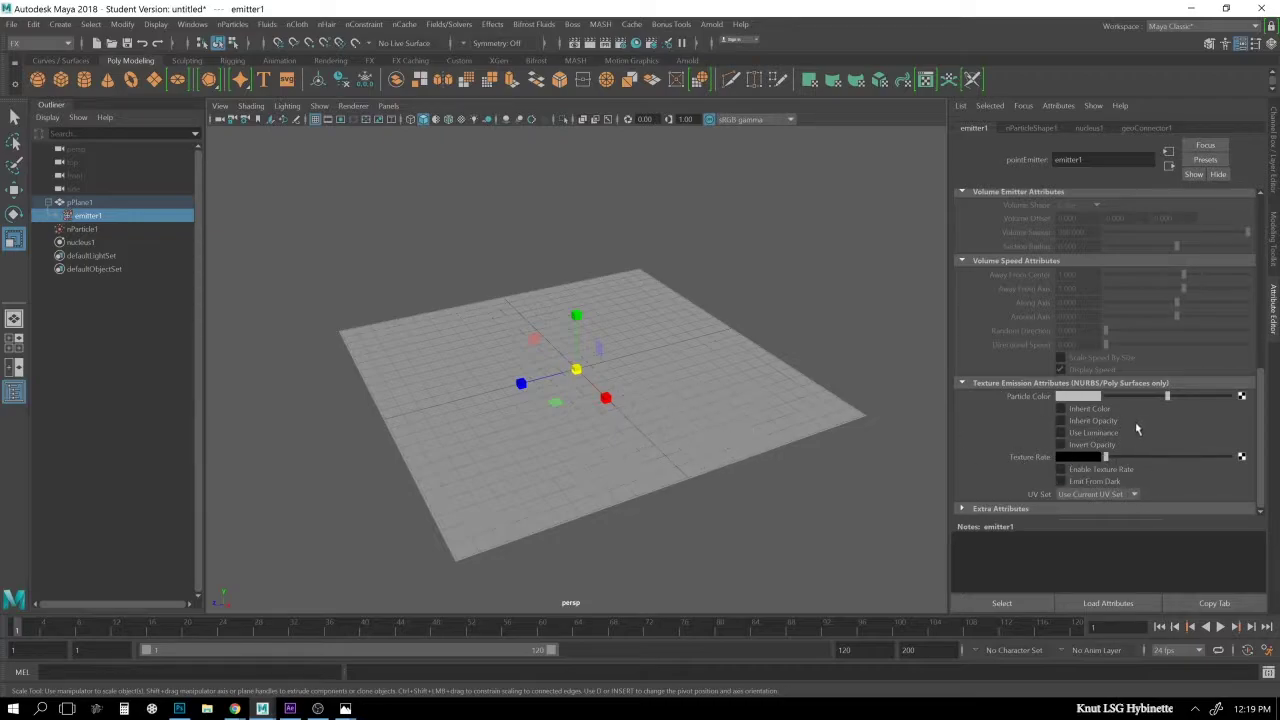
# Map a File texture node onto emitter1's Particle Color.
pyautogui.click(1241, 399)
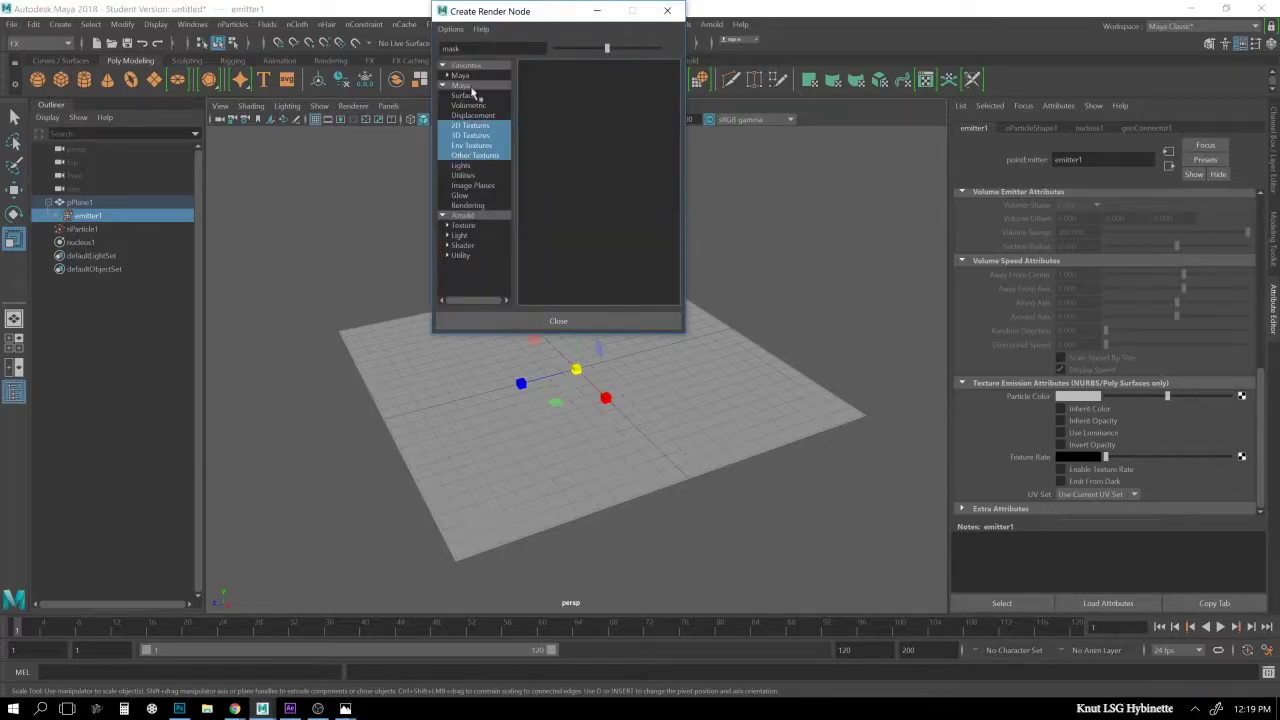
pyautogui.click(470, 86)
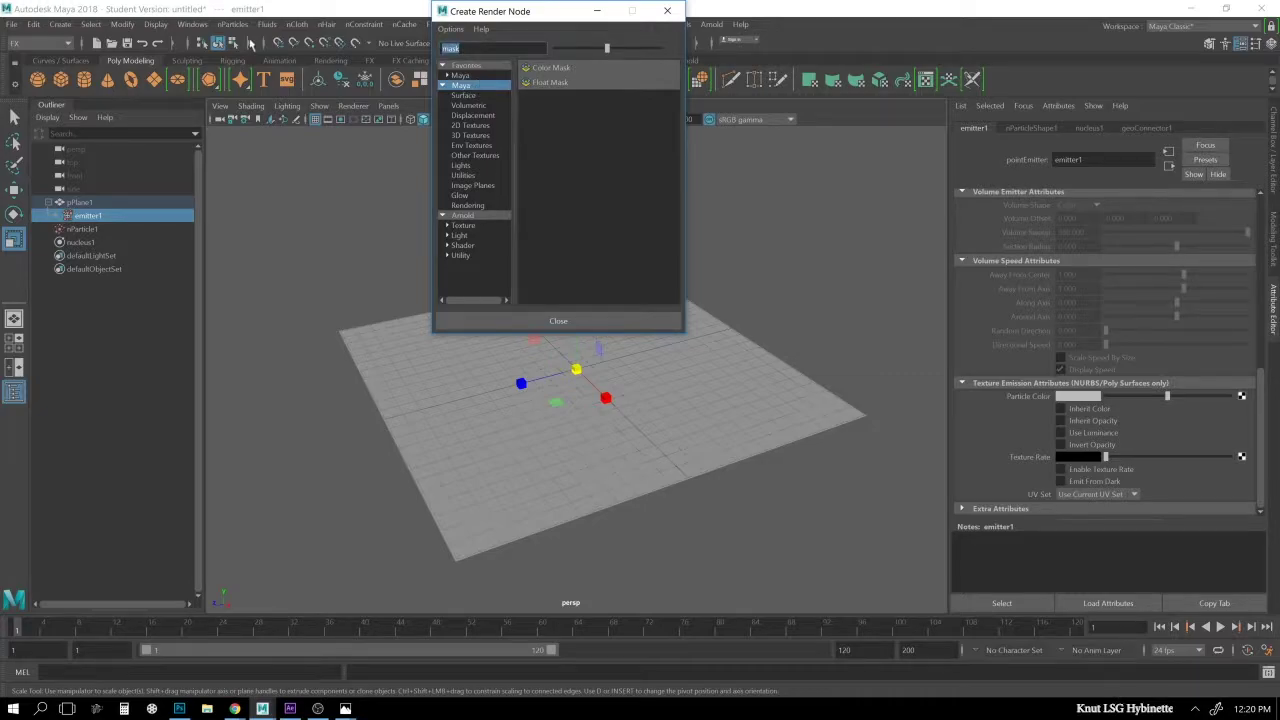
pyautogui.press('BackSpace')
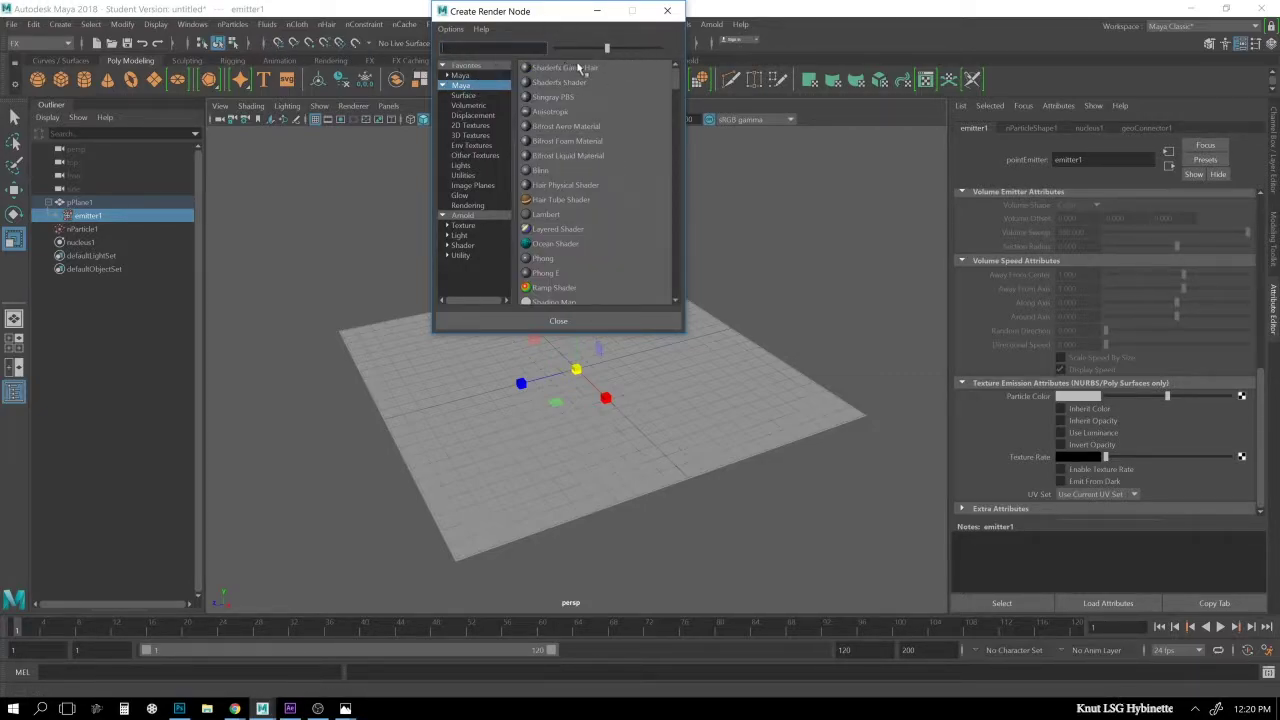
pyautogui.click(466, 87)
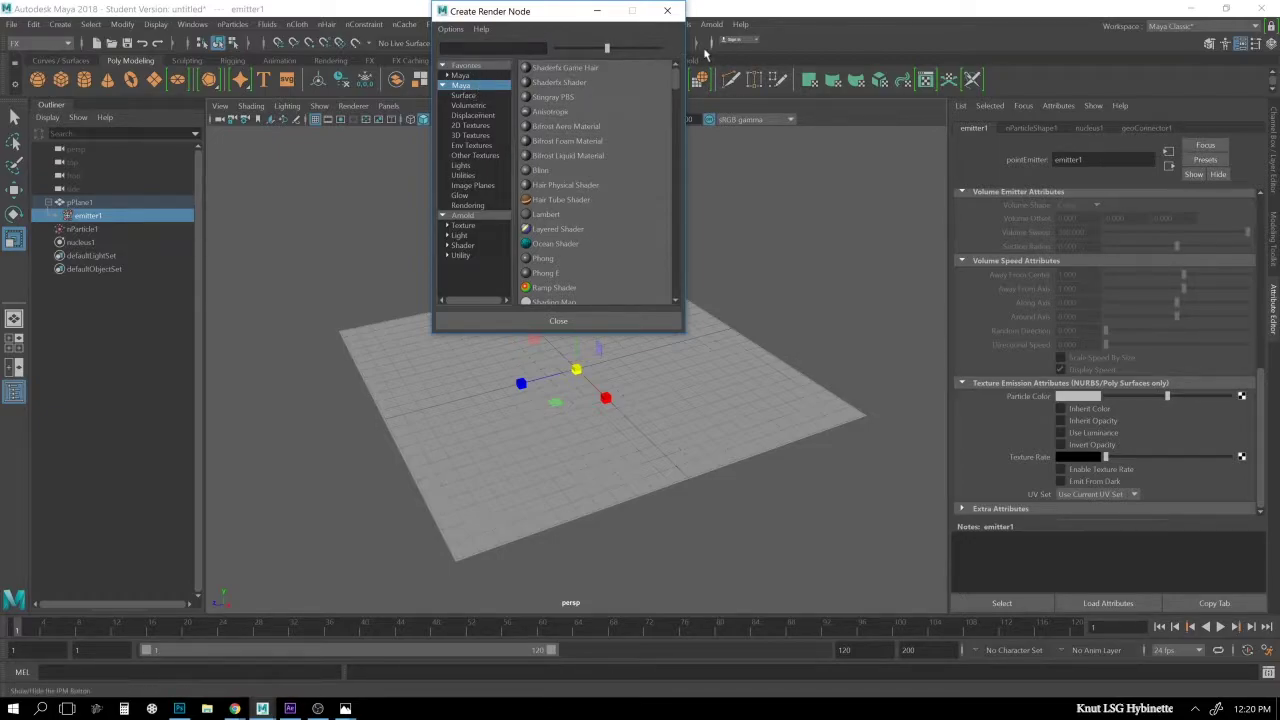
pyautogui.scroll(-1, 584, 220)
pyautogui.scroll(-4, 584, 215)
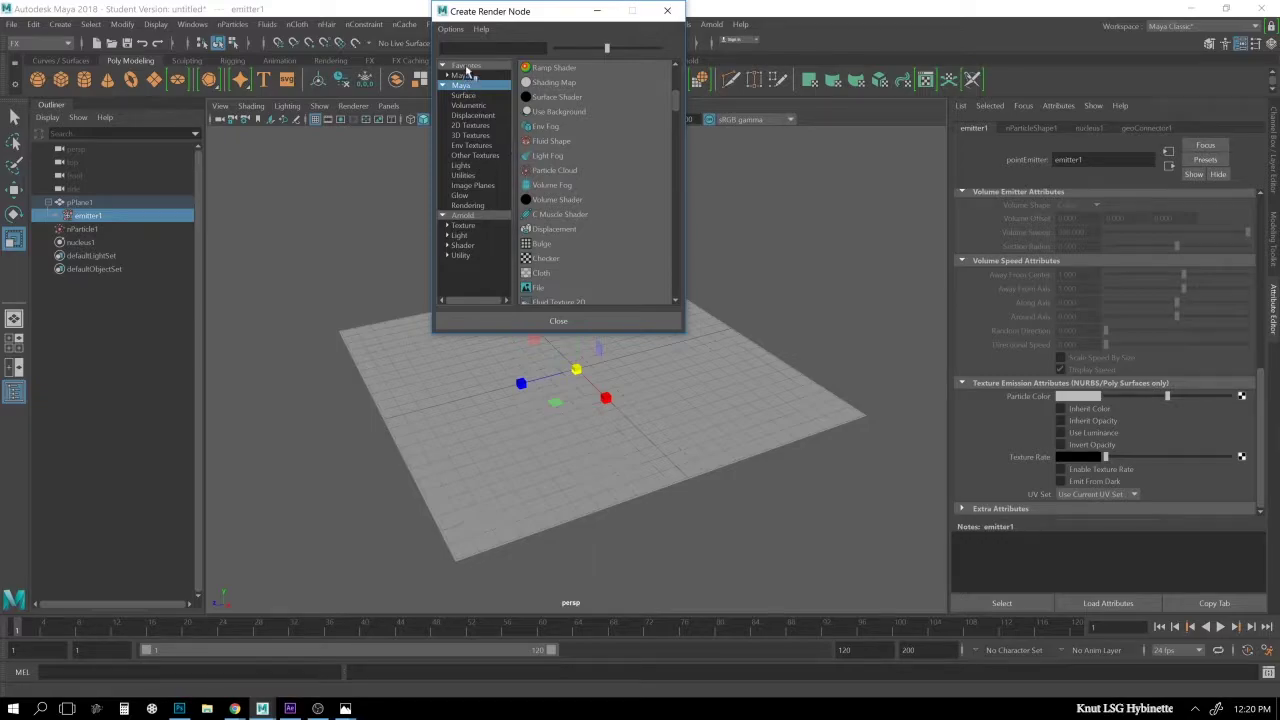
pyautogui.write('file')
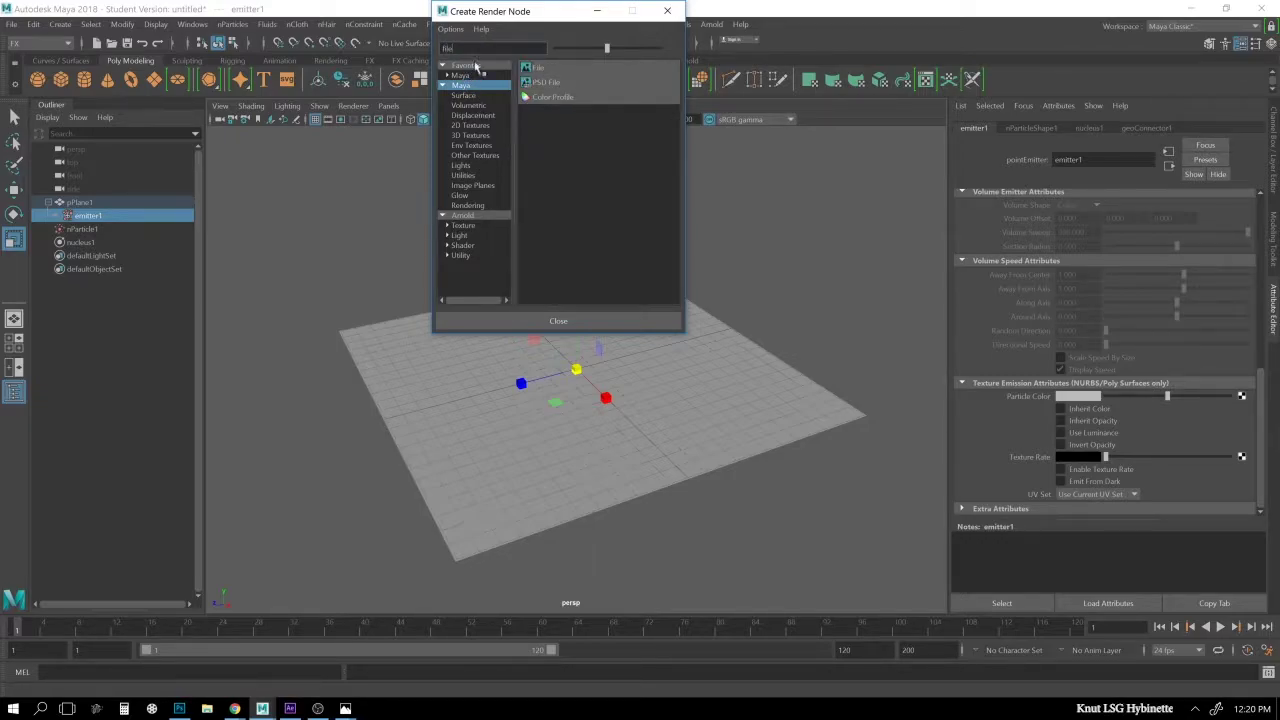
pyautogui.click(470, 76)
pyautogui.click(447, 75)
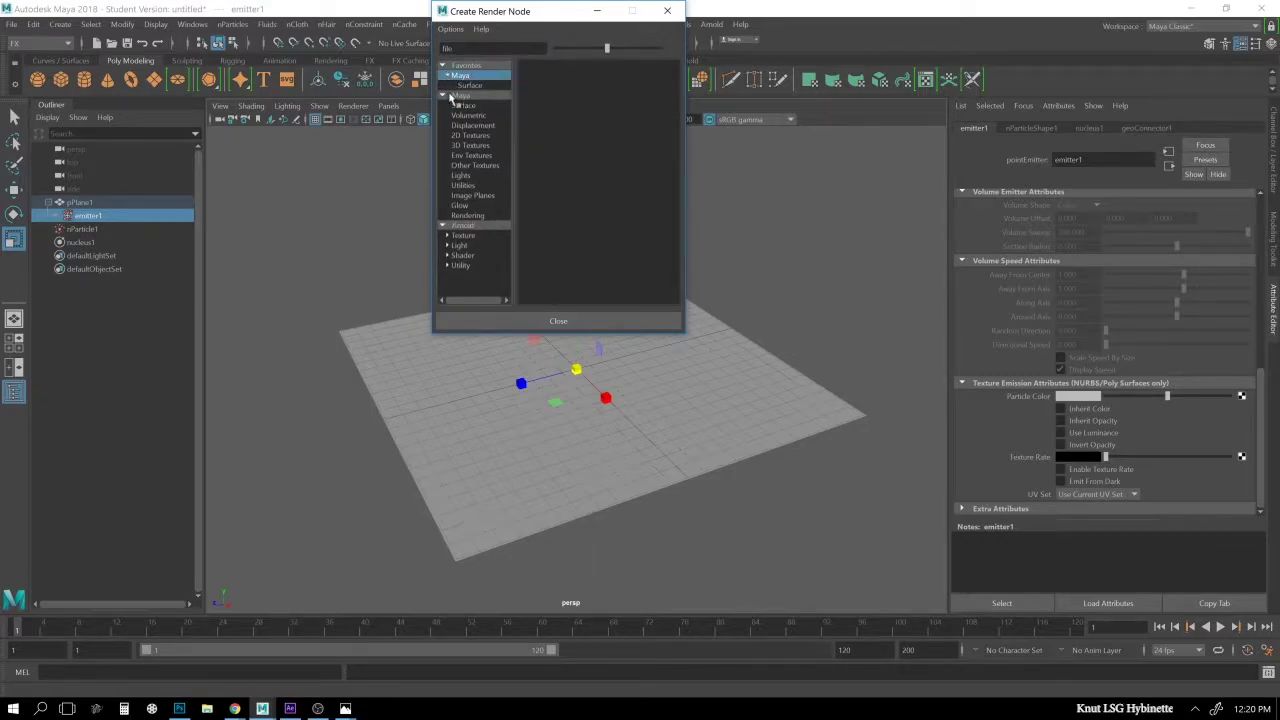
pyautogui.click(541, 75)
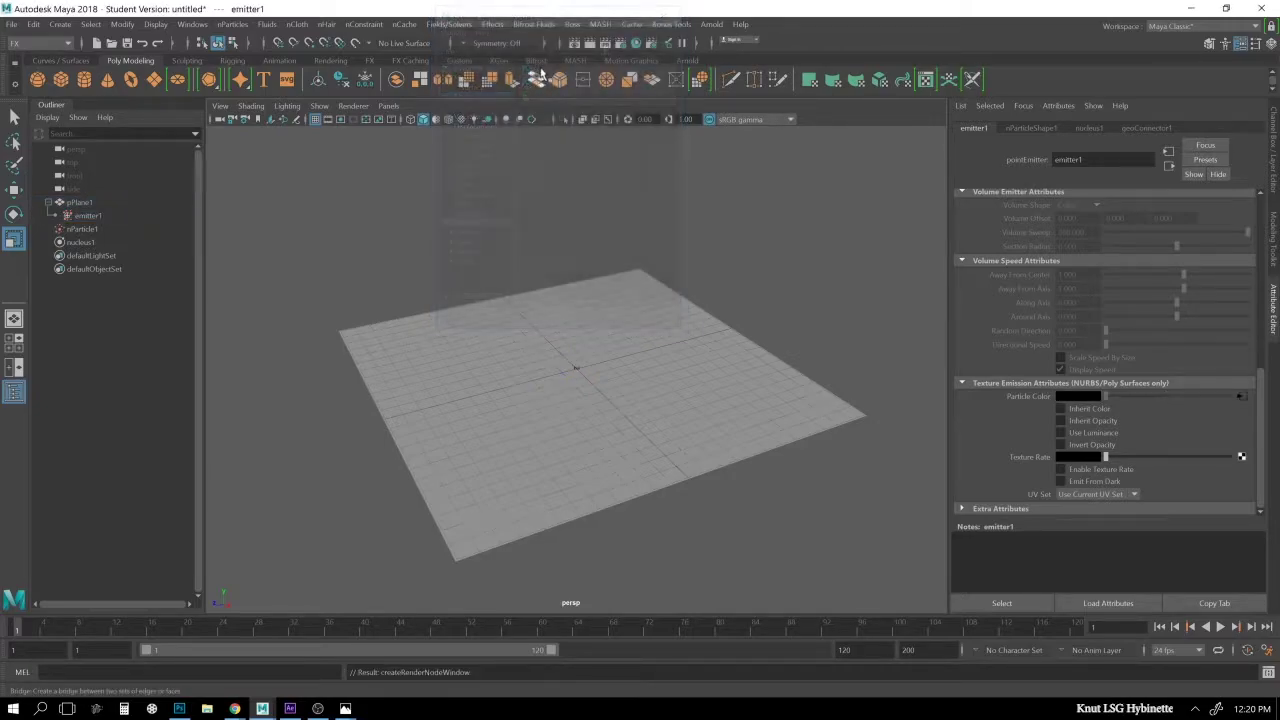
# Load Desktop's Color_Image_Galaxy.png as the file texture's Image Name.
pyautogui.click(1243, 303)
pyautogui.click(268, 79)
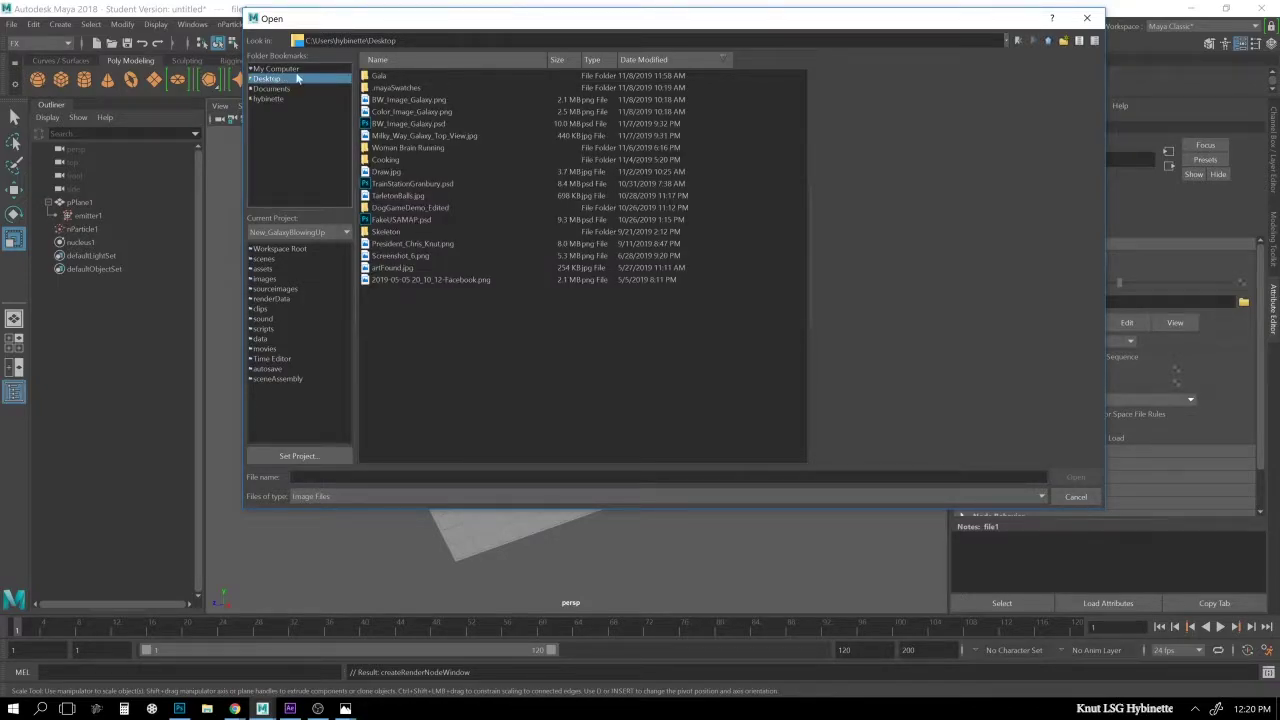
pyautogui.click(395, 112)
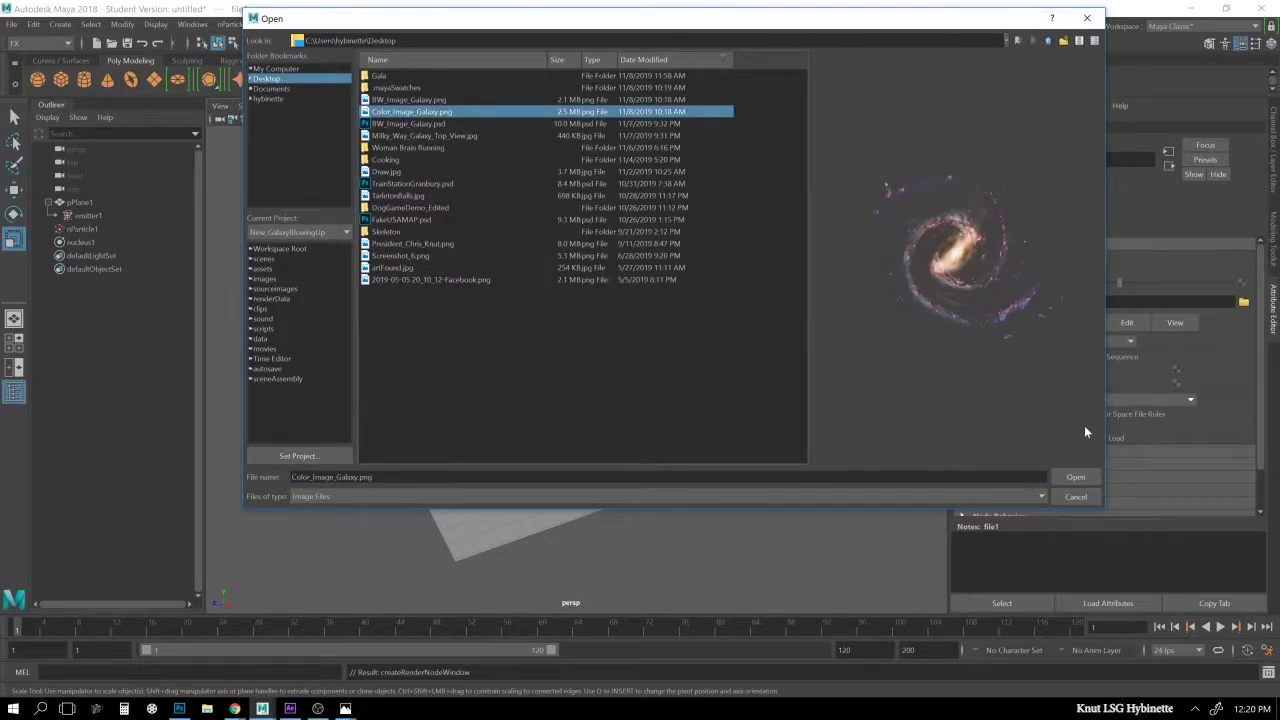
pyautogui.click(1075, 477)
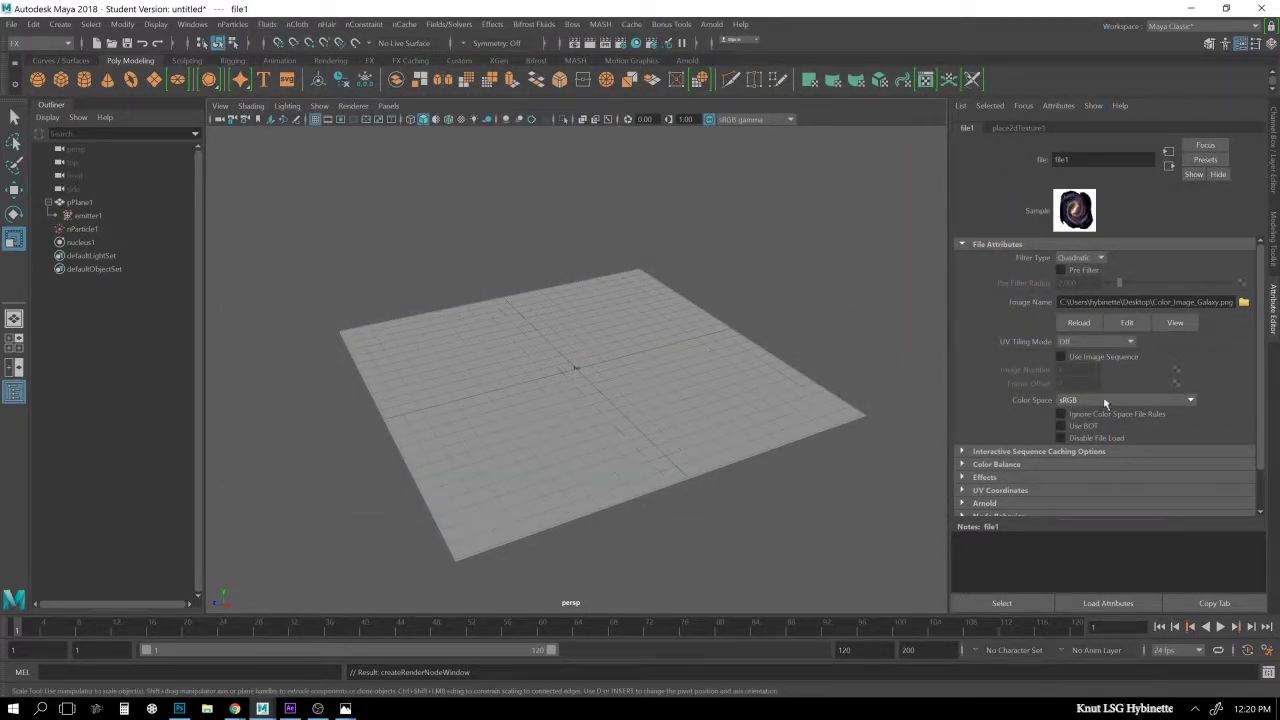
# Map a second File texture loaded with BW_Image_Galaxy.png onto emitter1's Texture Rate.
pyautogui.click(1168, 165)
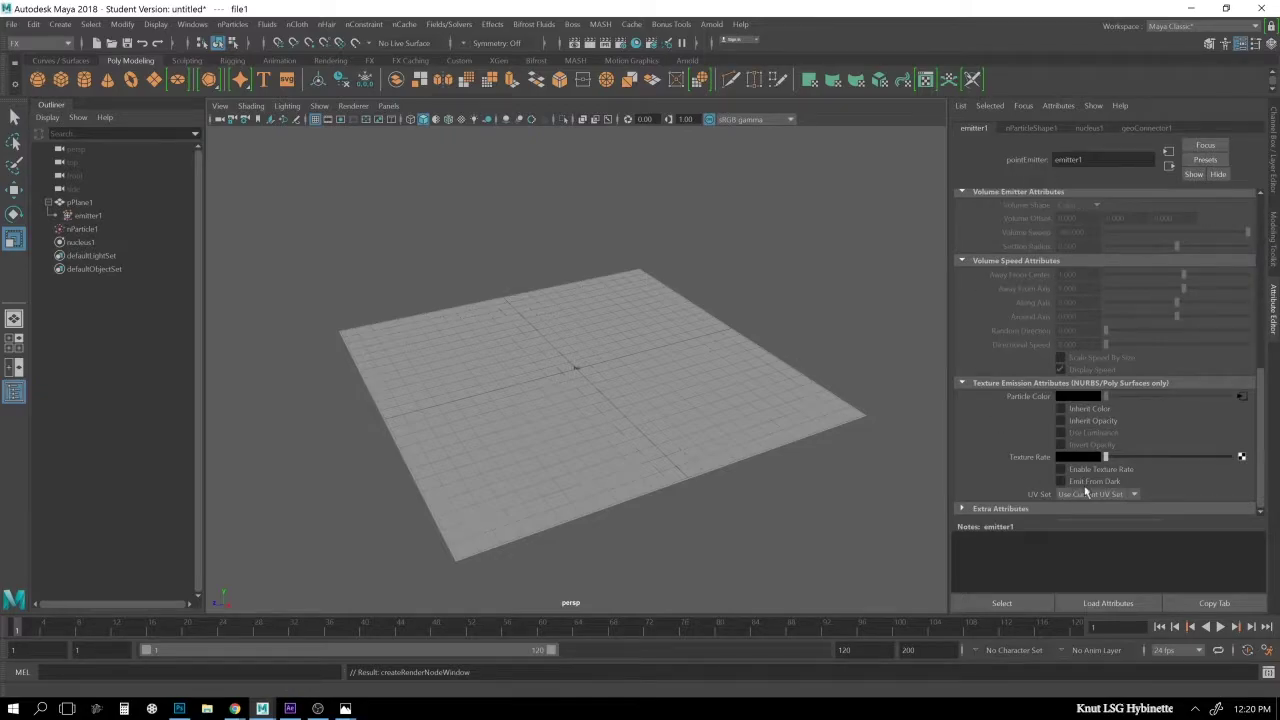
pyautogui.click(1241, 457)
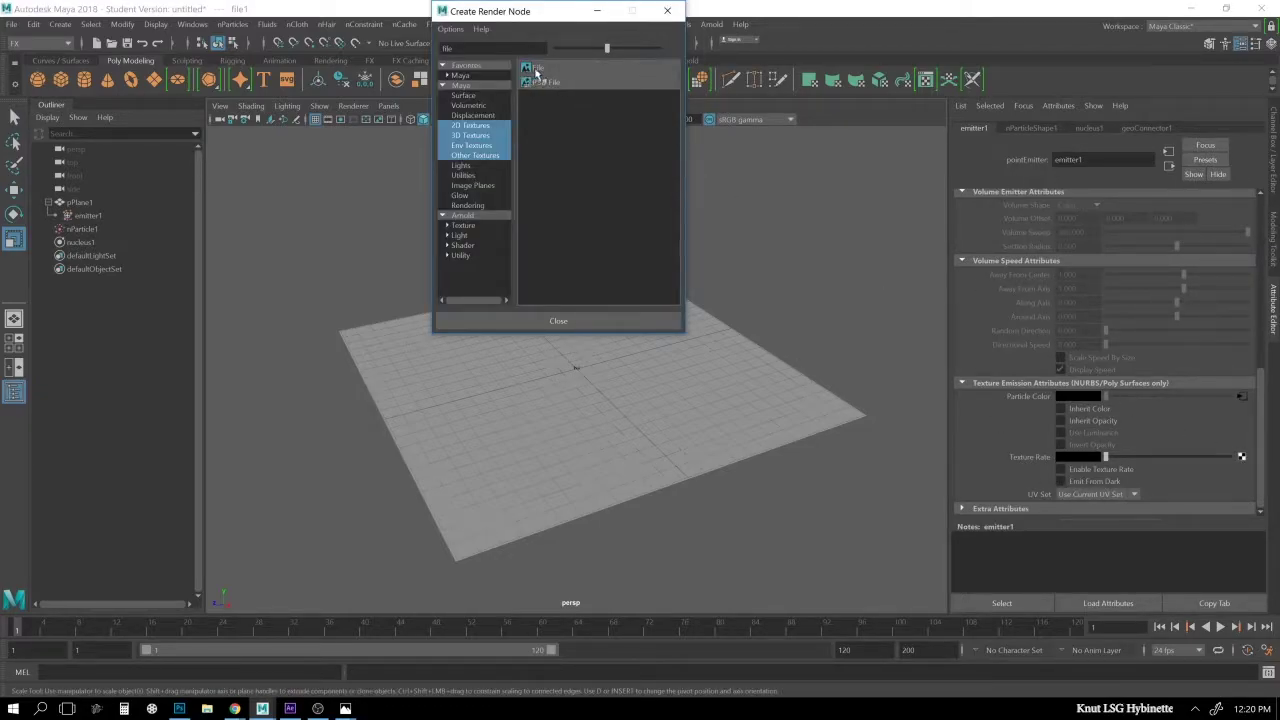
pyautogui.click(536, 70)
pyautogui.click(1243, 303)
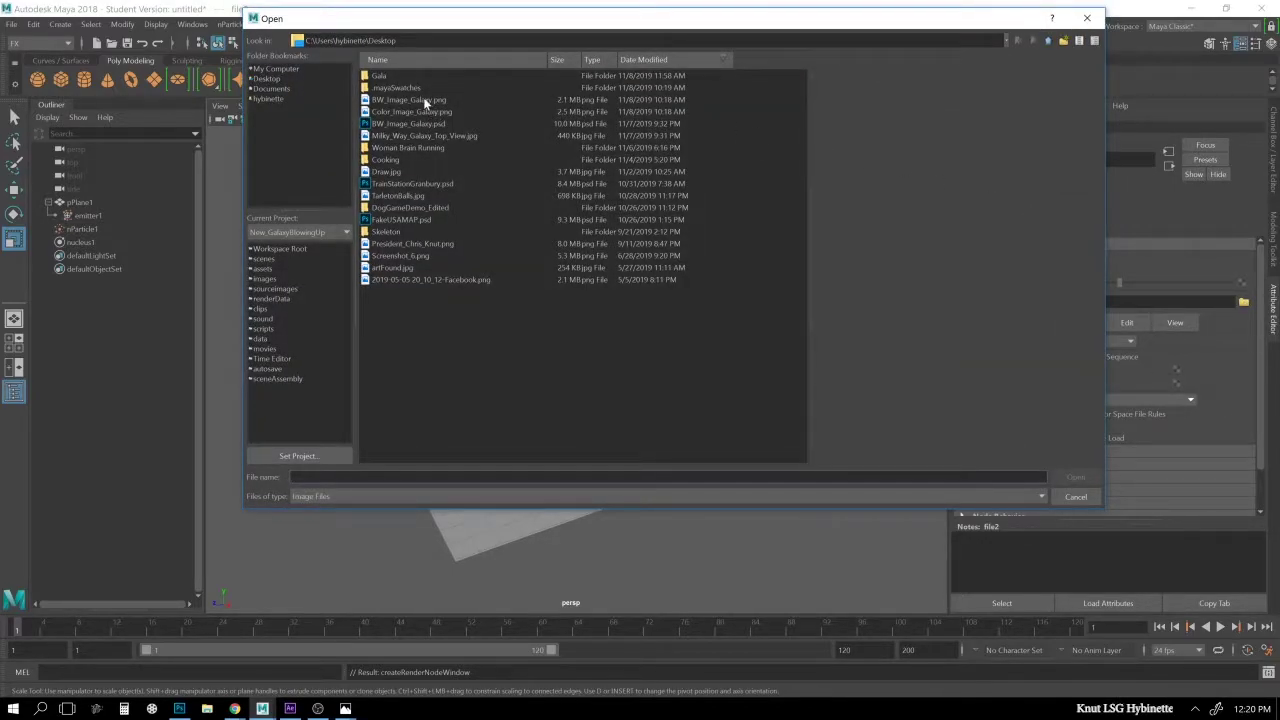
pyautogui.click(423, 101)
pyautogui.click(1074, 476)
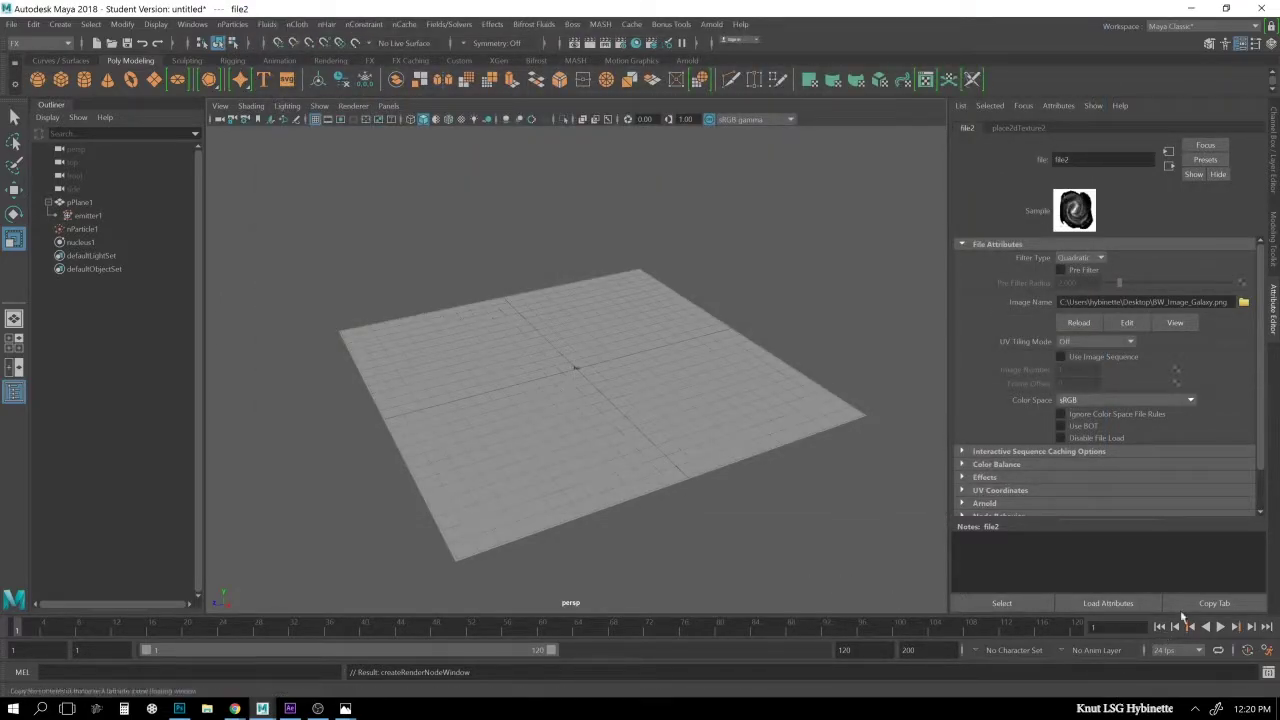
# Play the simulation to preview dense emission, then reselect emitter1.
pyautogui.click(1220, 627)
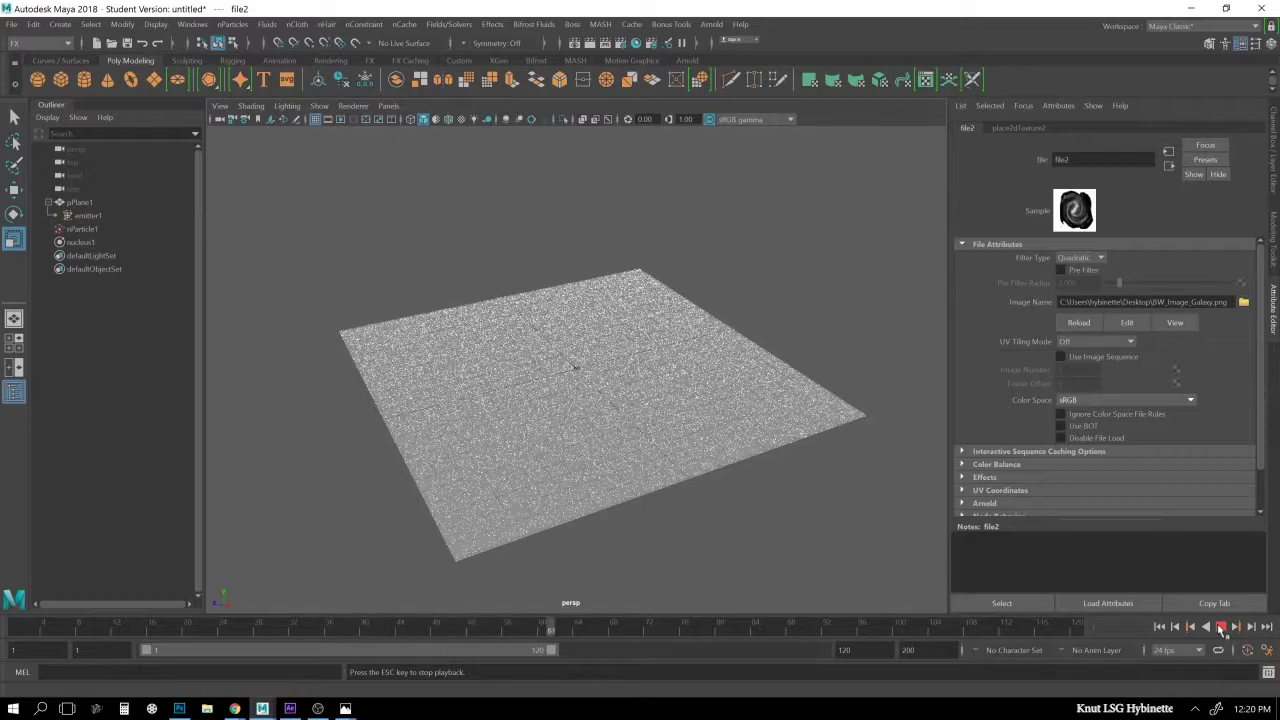
pyautogui.click(1221, 627)
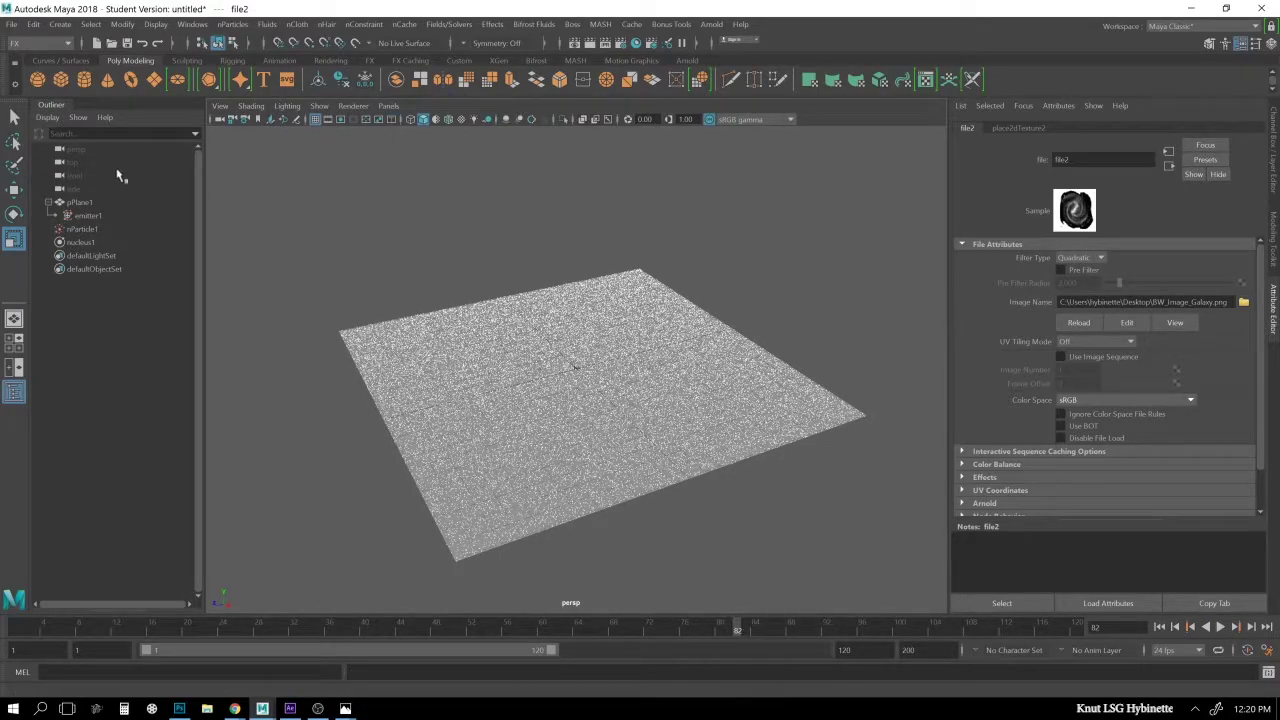
pyautogui.click(88, 216)
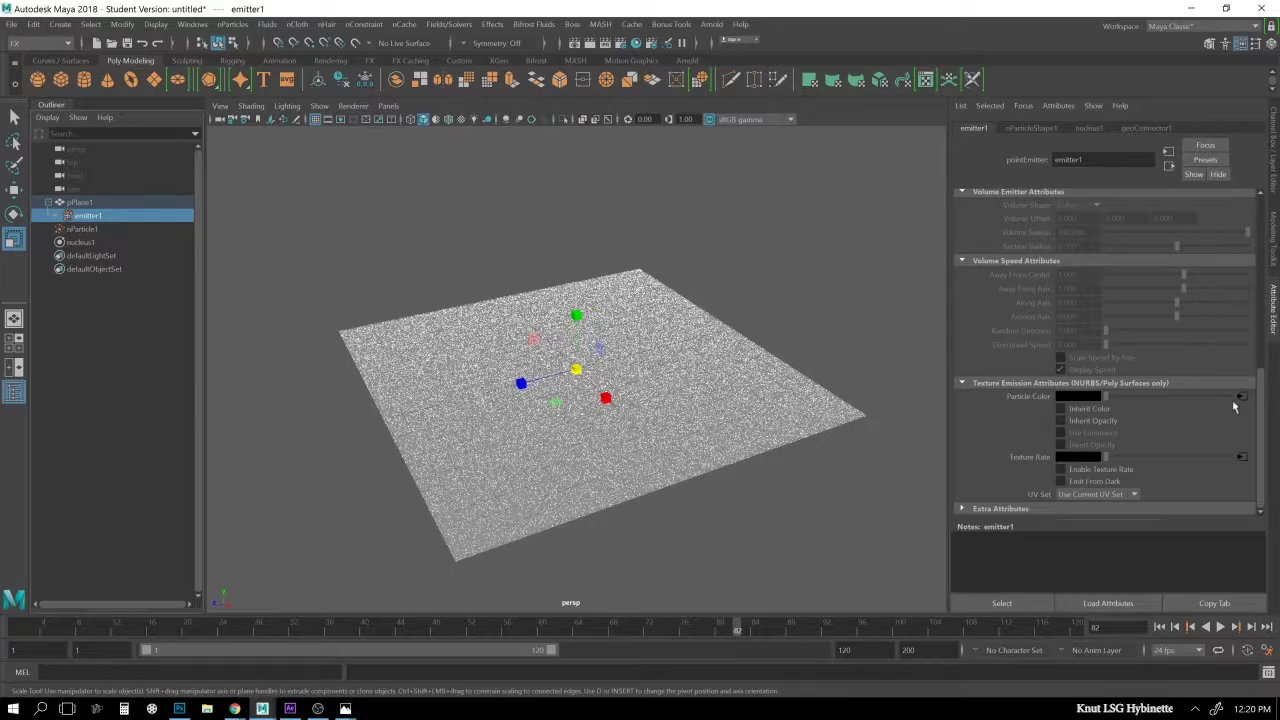
# Enable Inherit Color and Inherit Opacity on emitter1 and rewind to frame 1.
pyautogui.click(1094, 412)
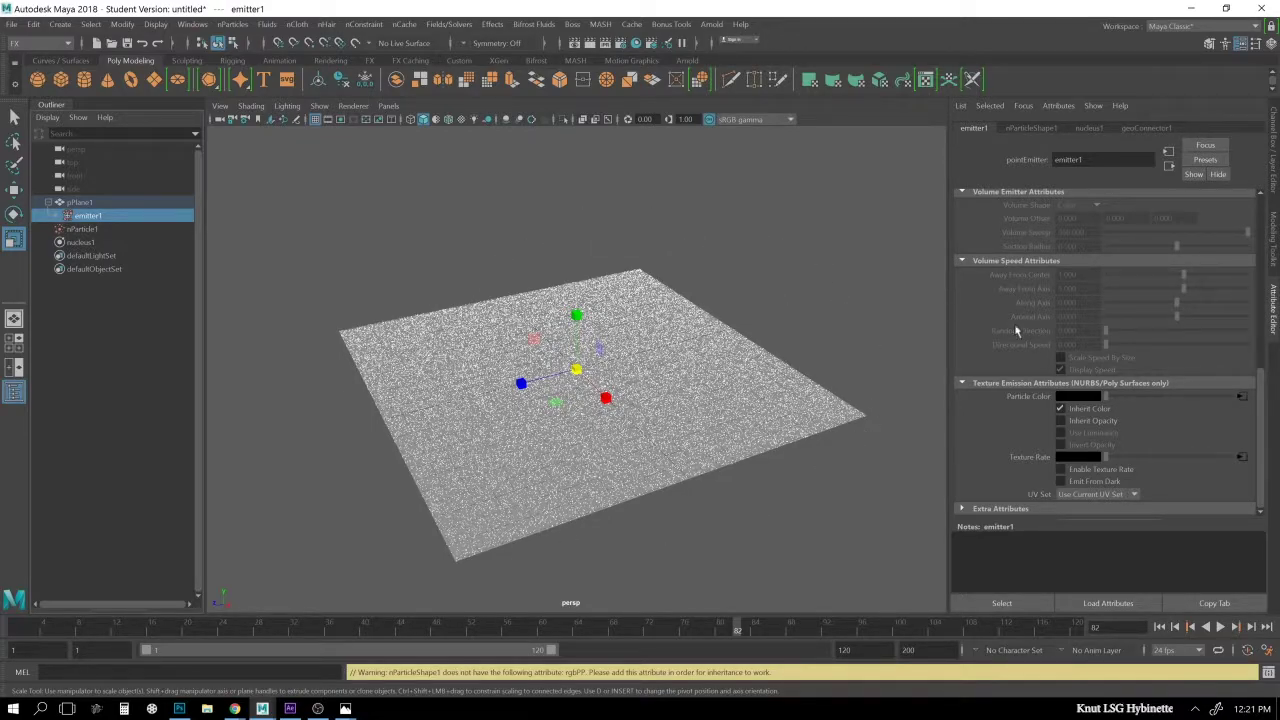
pyautogui.click(1060, 420)
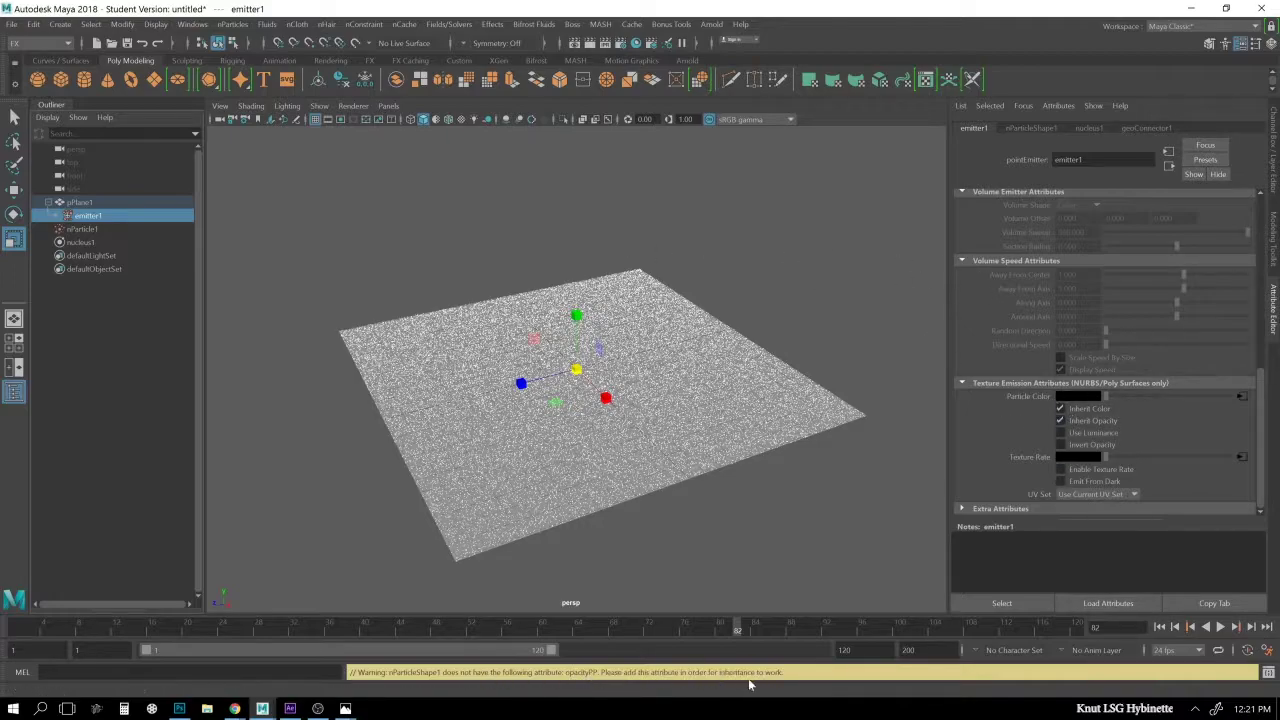
pyautogui.click(1159, 626)
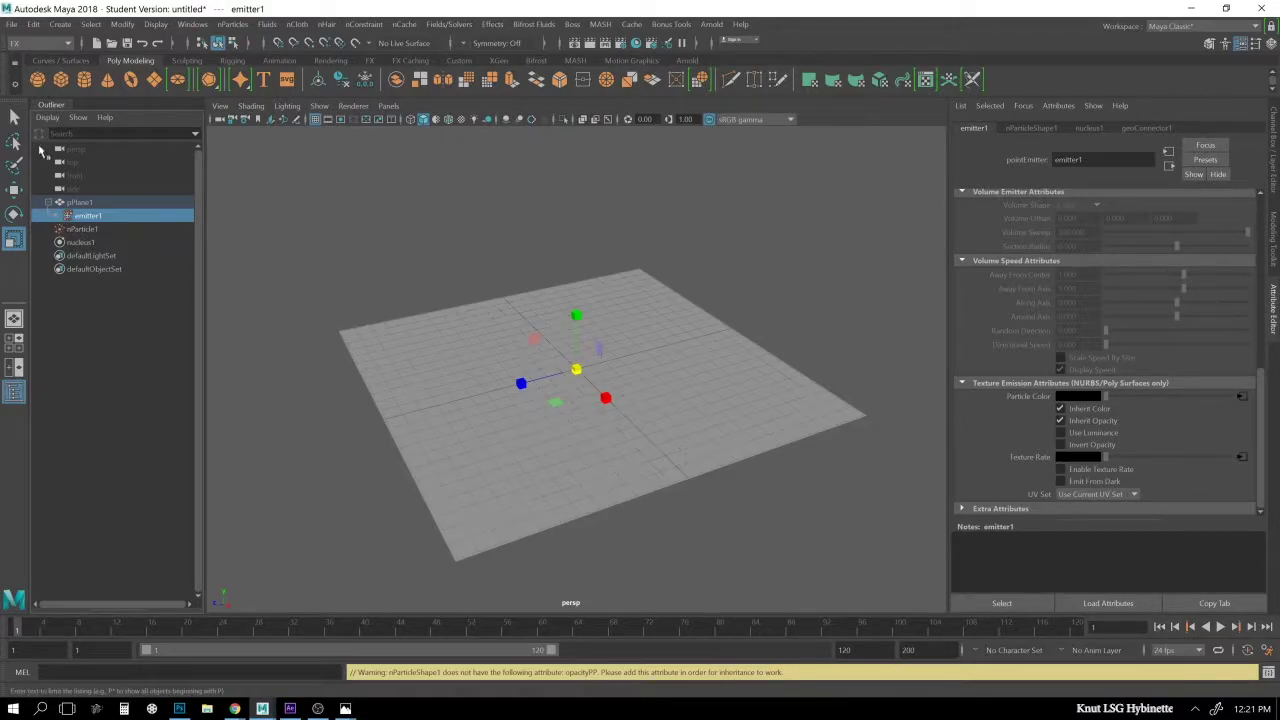
# Select nParticle1 and add a per-particle RGB PP colour attribute.
pyautogui.click(80, 230)
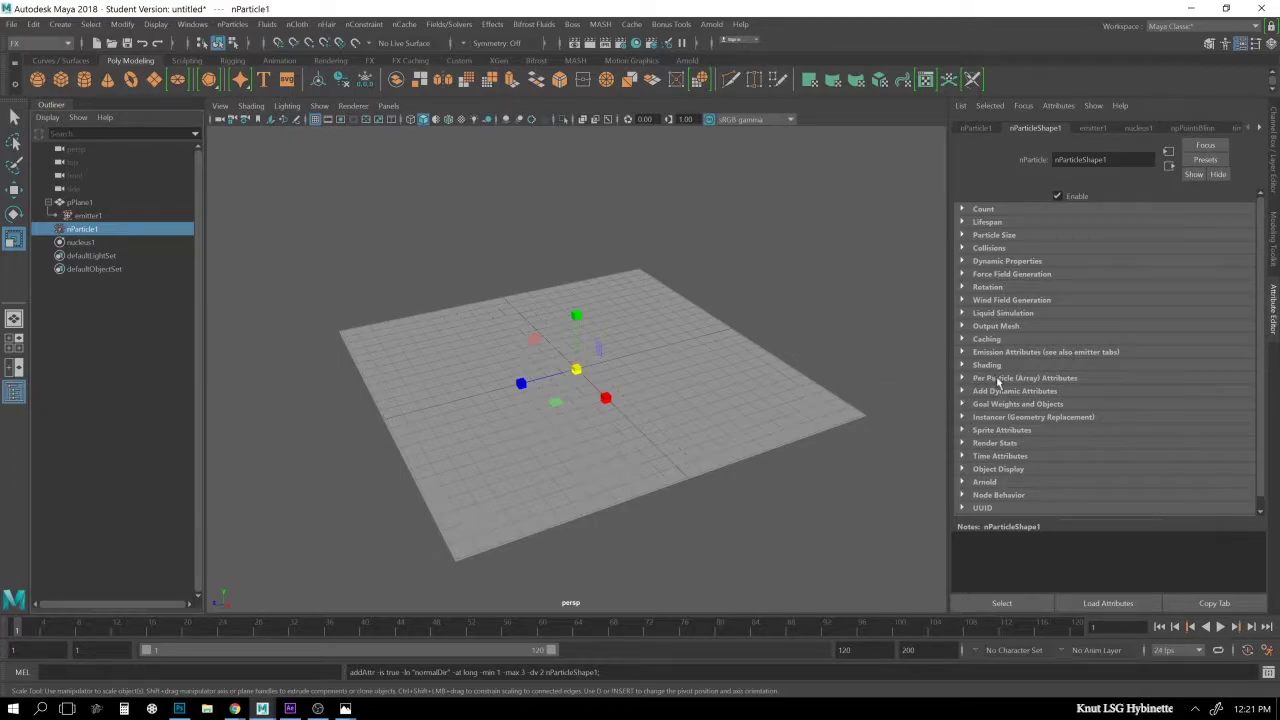
pyautogui.click(963, 378)
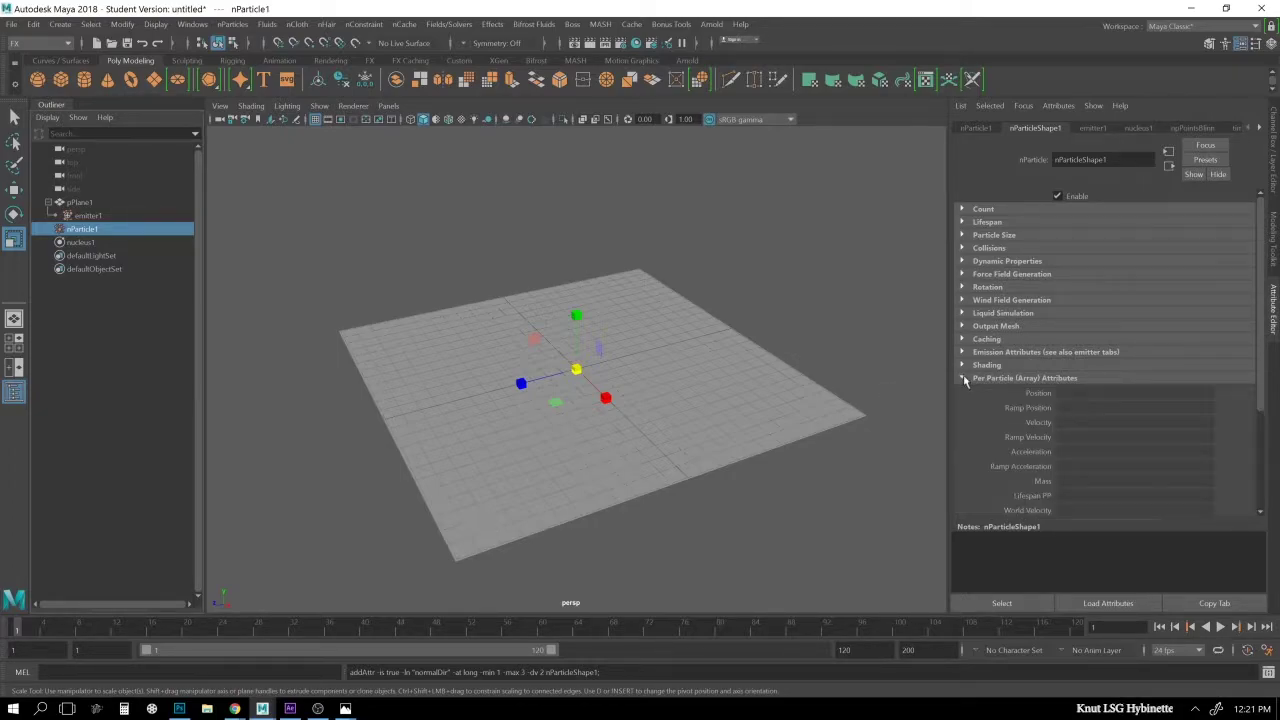
pyautogui.scroll(-2, 962, 420)
pyautogui.click(961, 446)
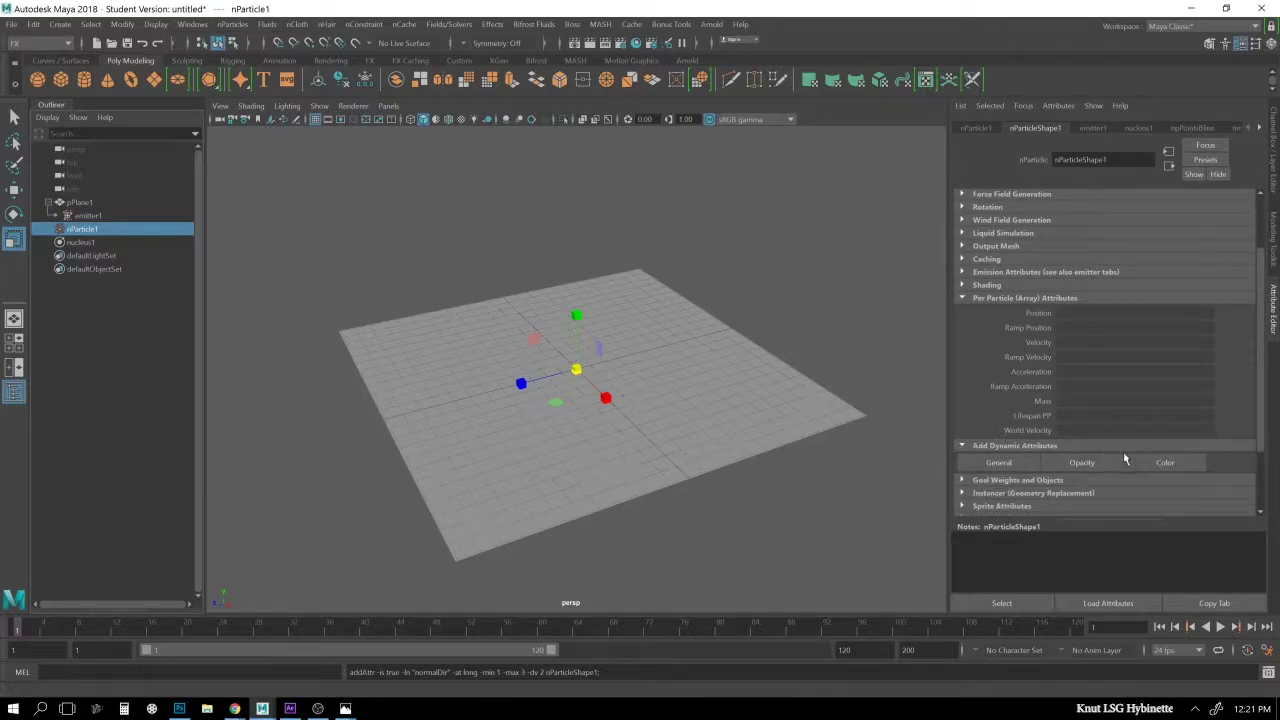
pyautogui.click(1165, 464)
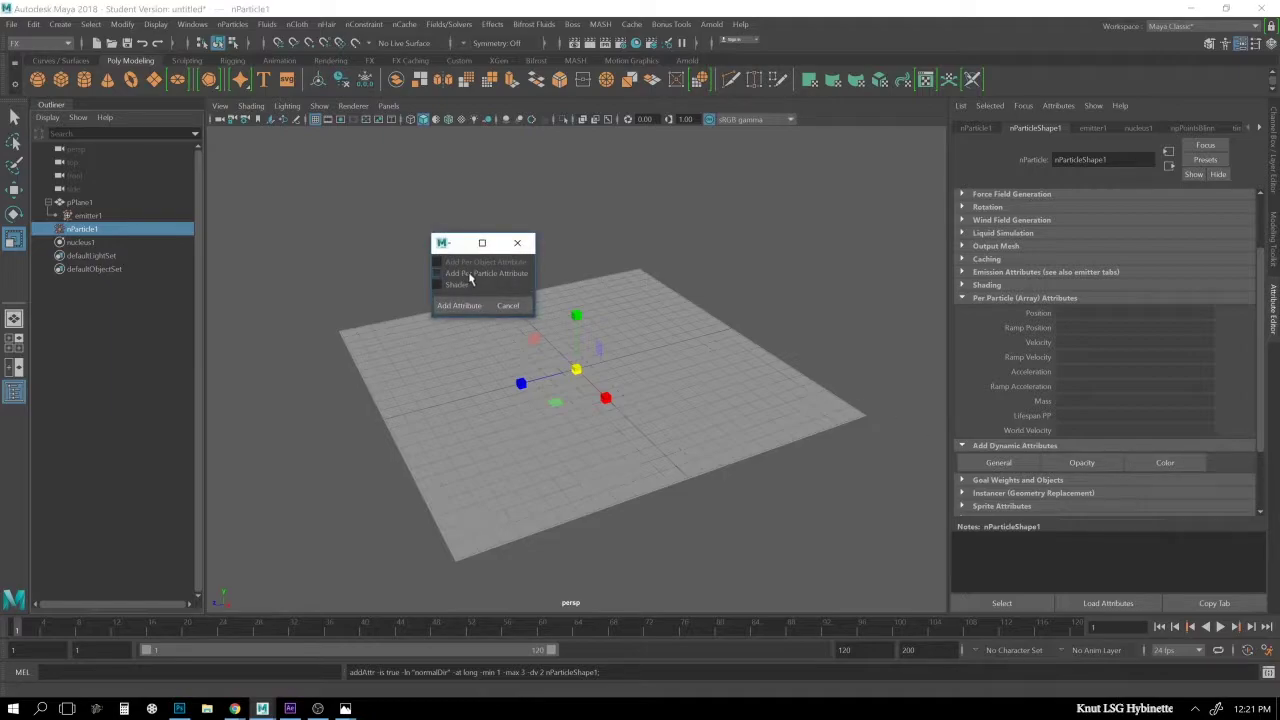
pyautogui.click(462, 305)
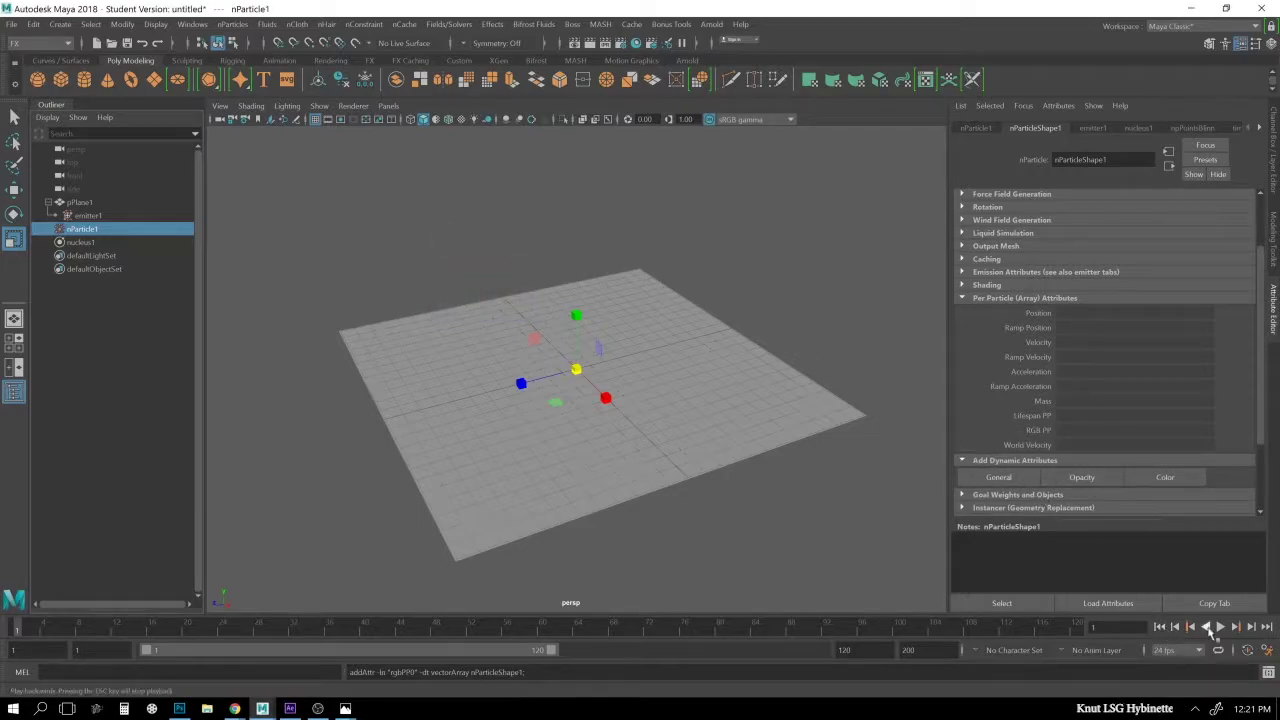
# Add a per-particle Opacity PP attribute and play the simulation to frame 84.
pyautogui.click(1082, 477)
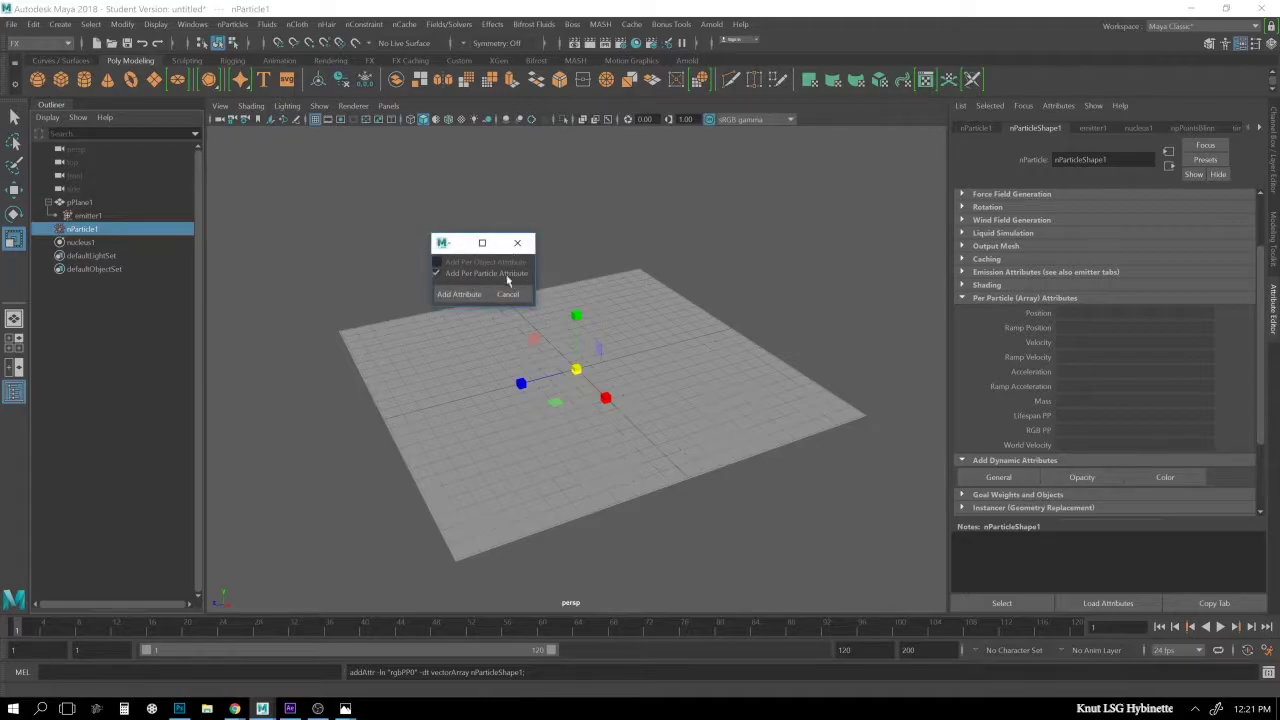
pyautogui.click(459, 294)
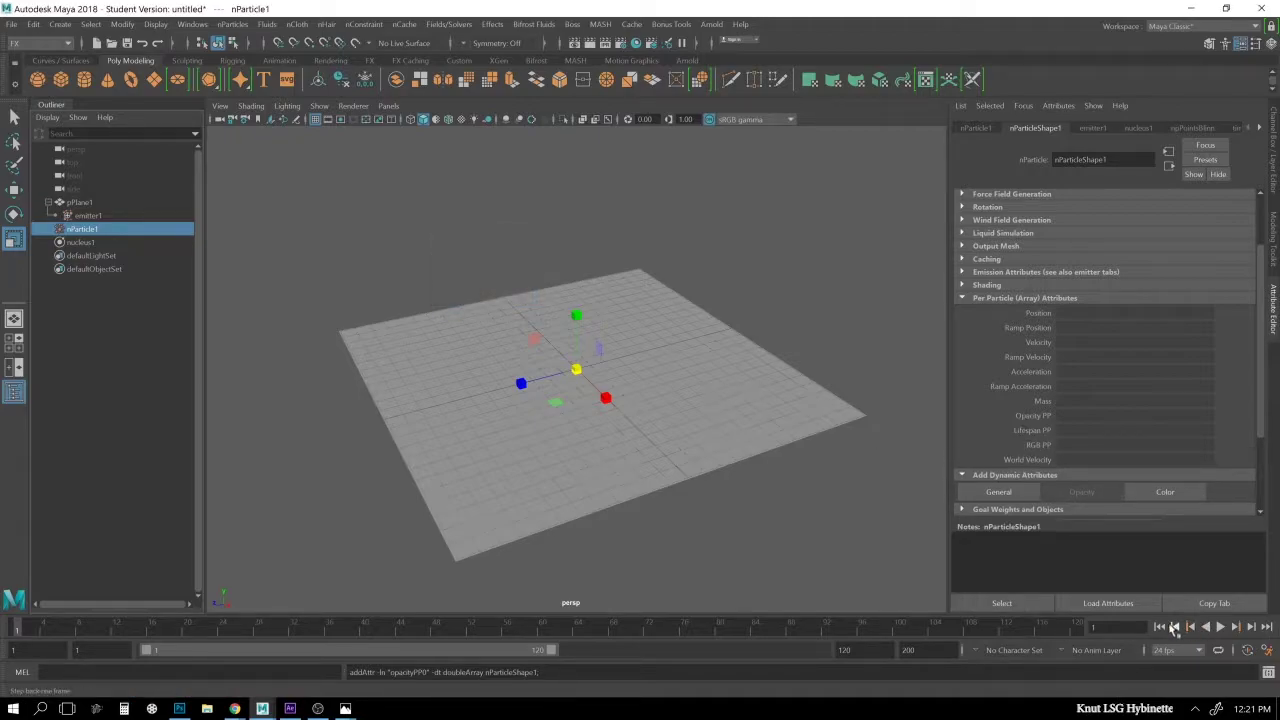
pyautogui.click(1221, 627)
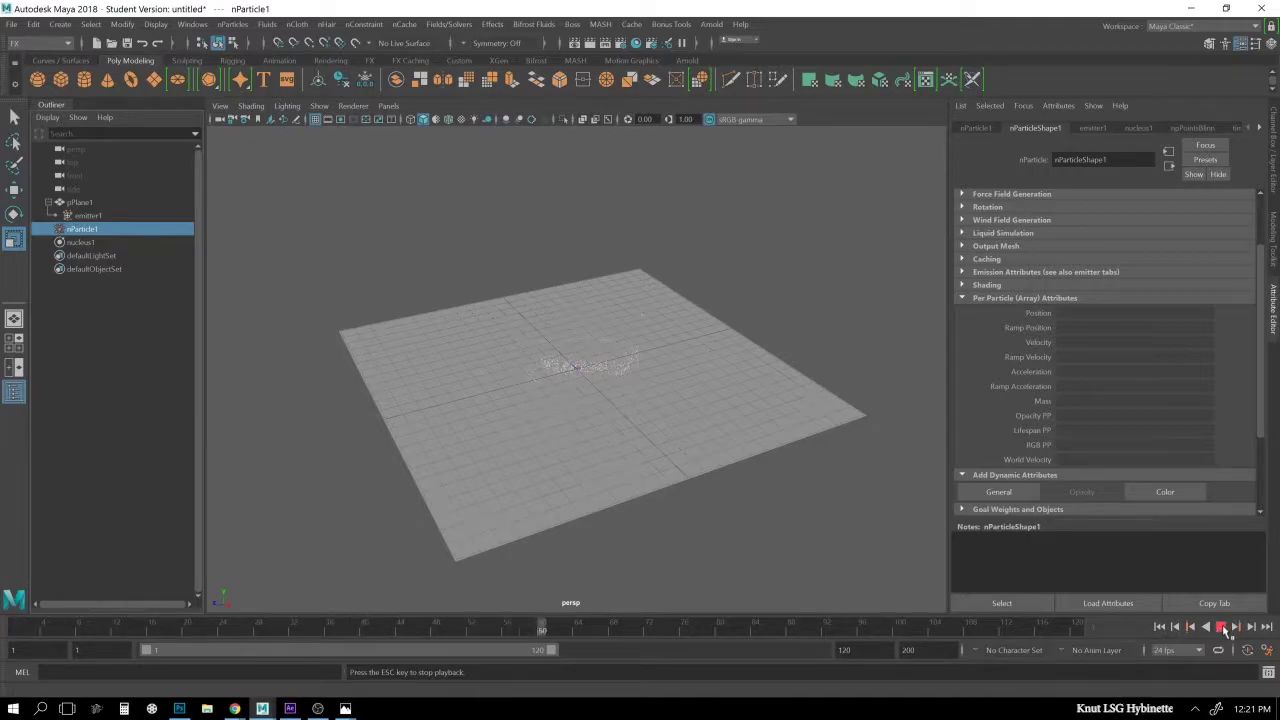
pyautogui.click(1221, 627)
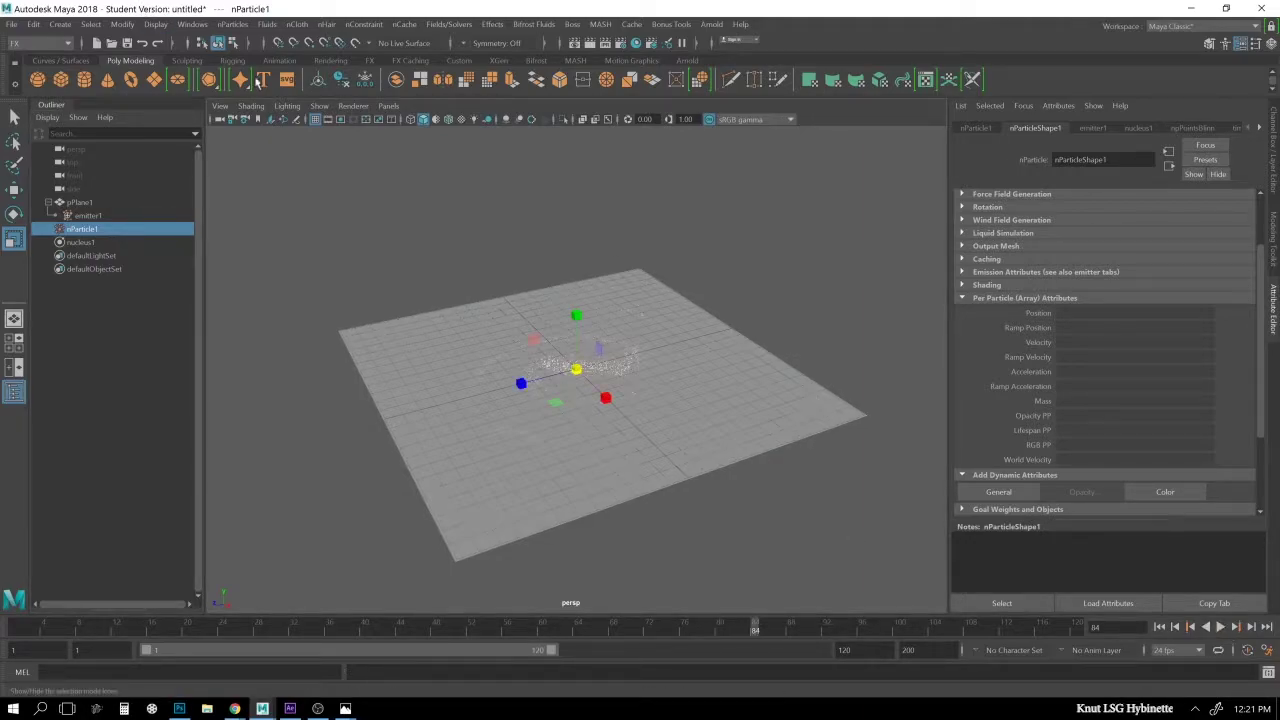
# Hide polygons in the viewport so the emitting plane disappears, and clear the selection.
pyautogui.click(319, 106)
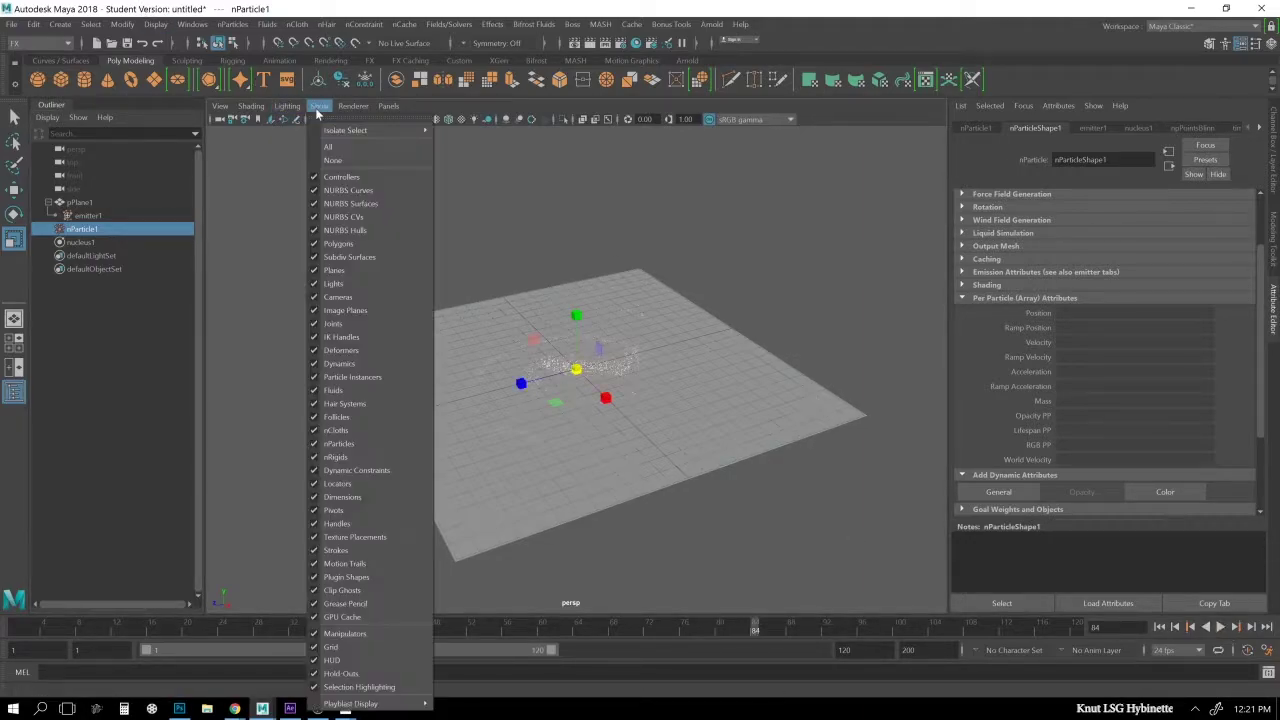
pyautogui.click(350, 246)
pyautogui.click(800, 295)
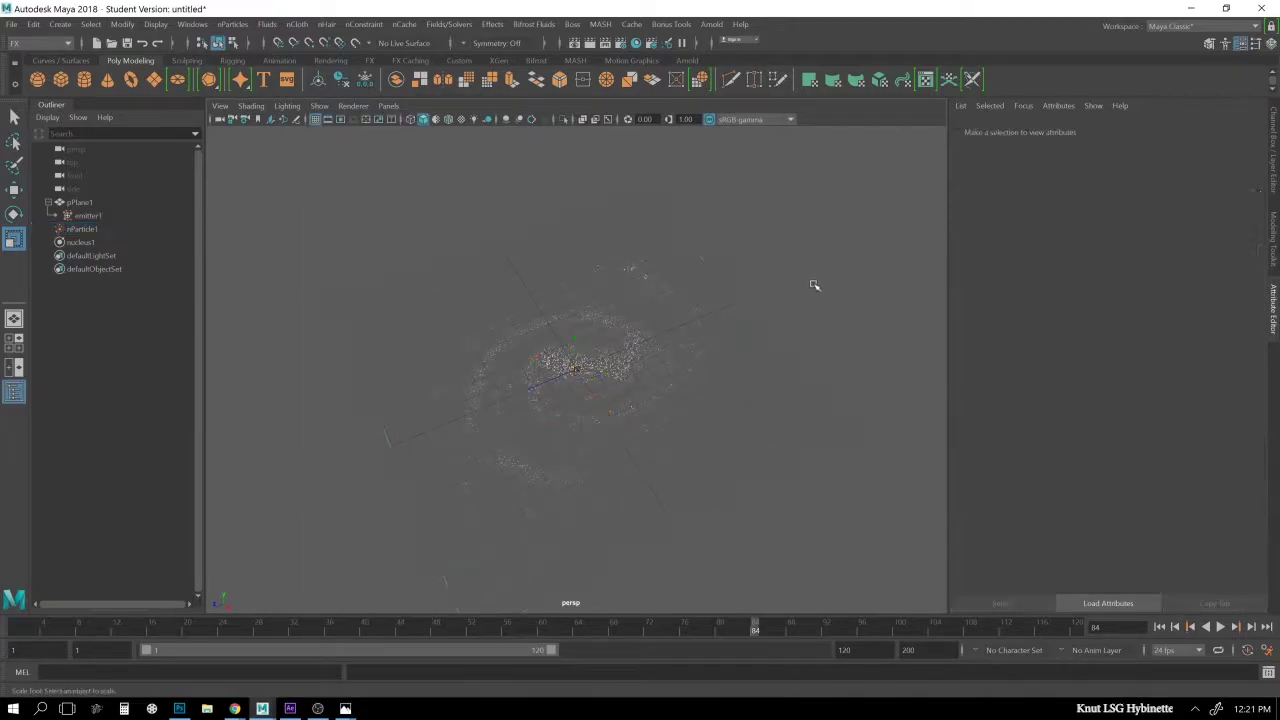
pyautogui.keyDown('alt'); pyautogui.moveTo(820, 289); pyautogui.dragTo(743, 337); pyautogui.keyUp('alt')
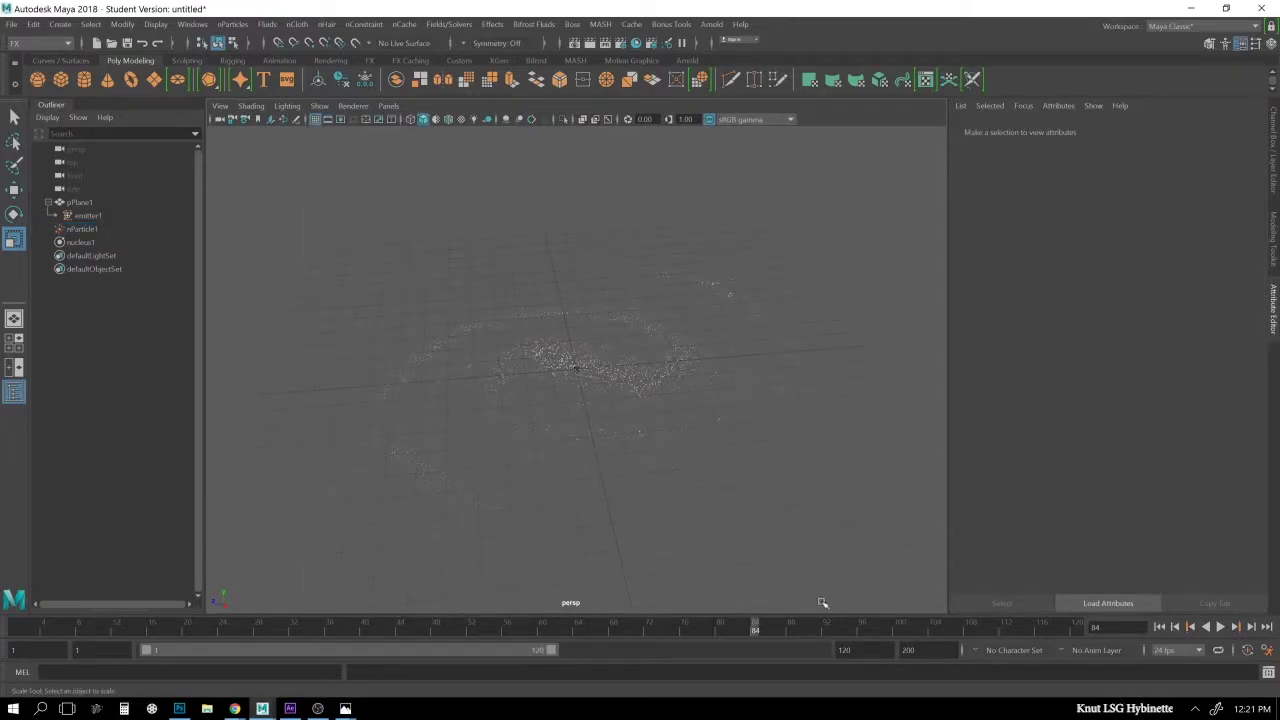
# Set the playback end frame to 1000.
pyautogui.doubleClick(844, 650)
pyautogui.write('1000')
pyautogui.press('Return')
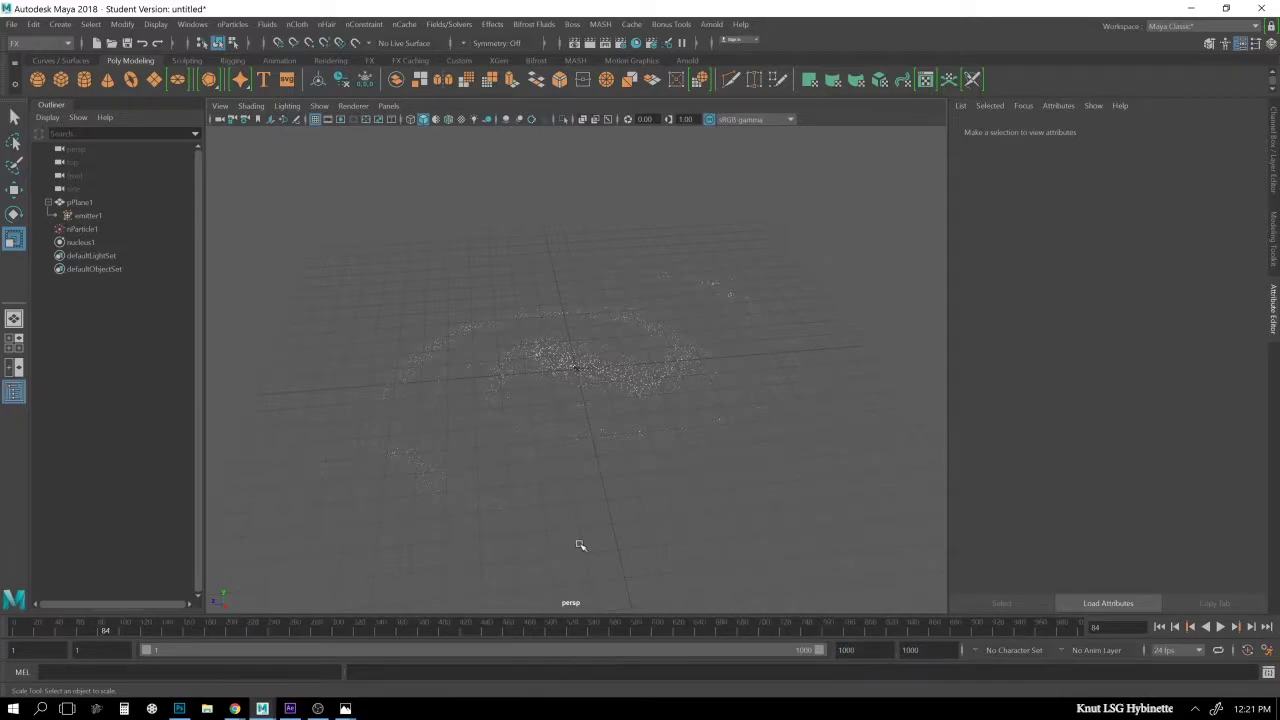
pyautogui.keyDown('alt'); pyautogui.moveTo(703, 325); pyautogui.dragTo(734, 405); pyautogui.keyUp('alt')
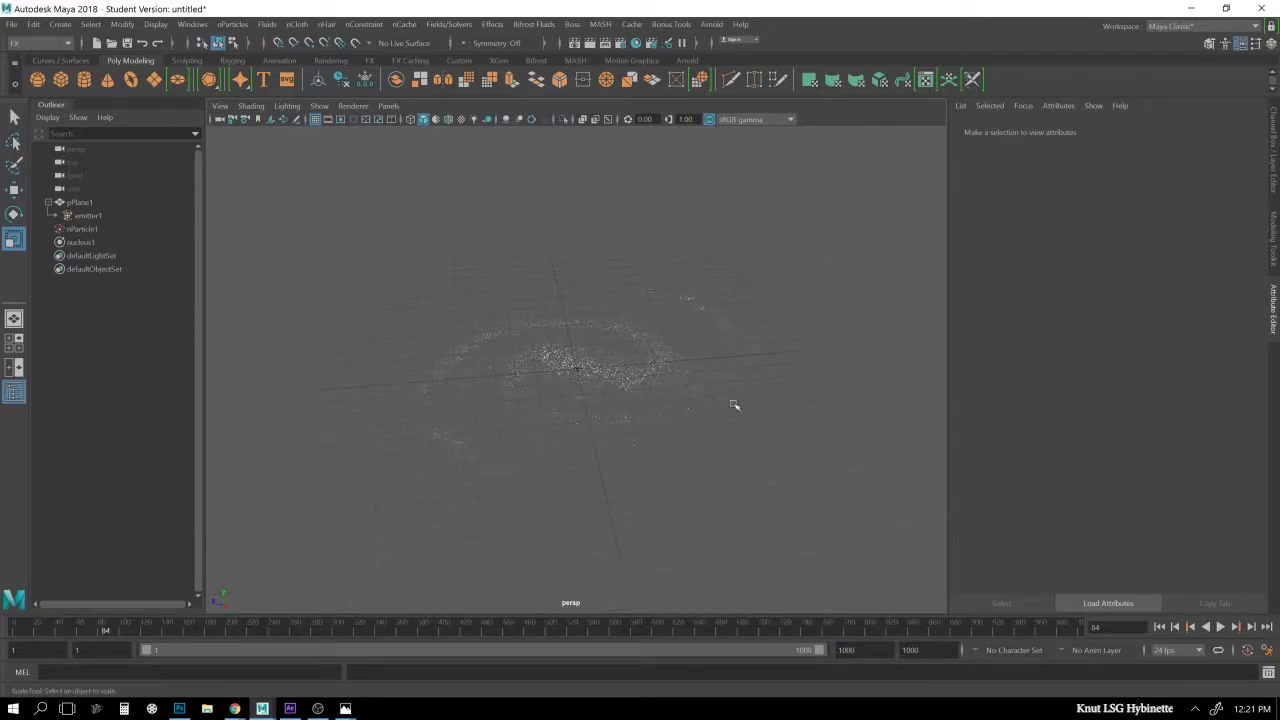
# Play the simulation, rewind to frame 1, and select emitter1 in the Outliner.
pyautogui.click(1159, 626)
pyautogui.click(1220, 626)
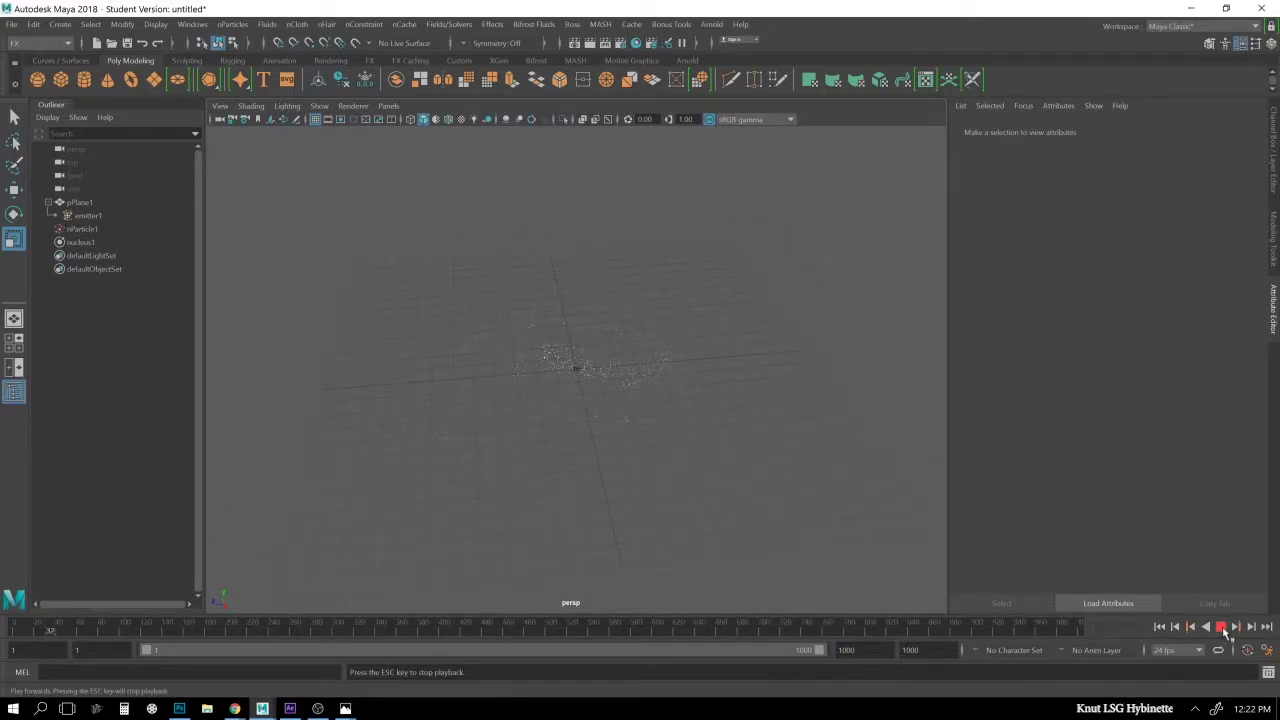
pyautogui.click(1221, 626)
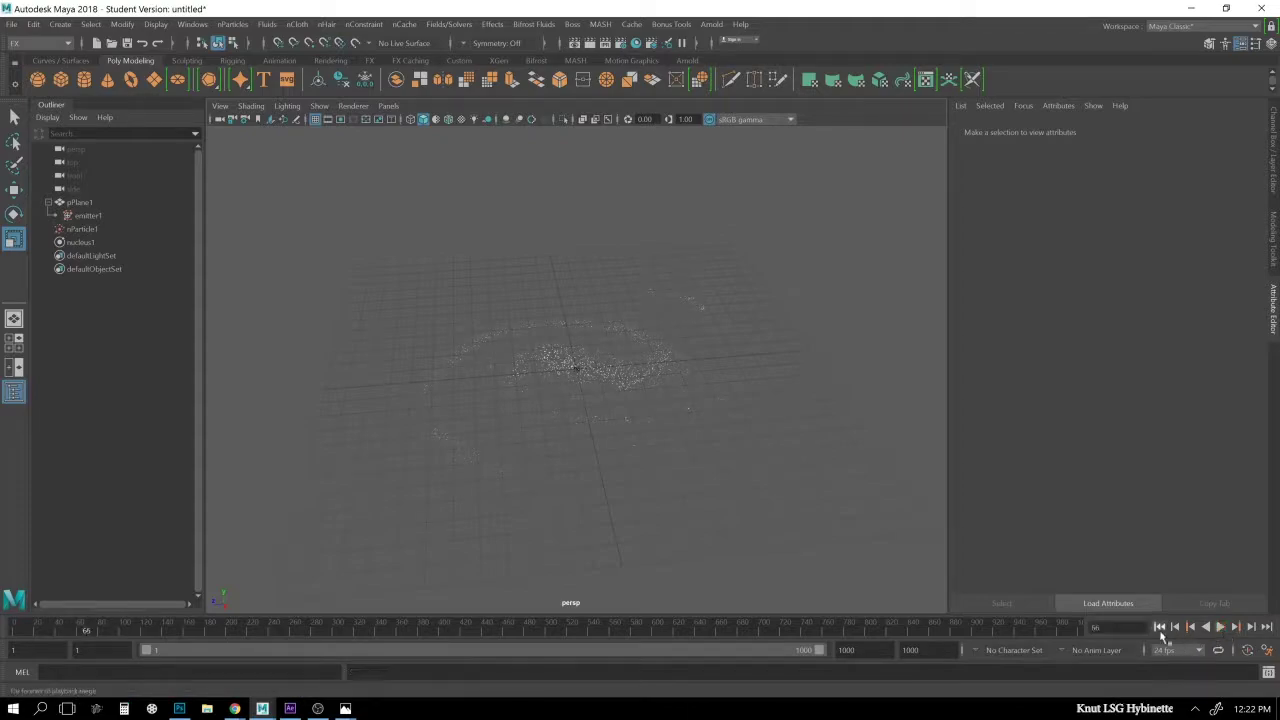
pyautogui.click(1159, 626)
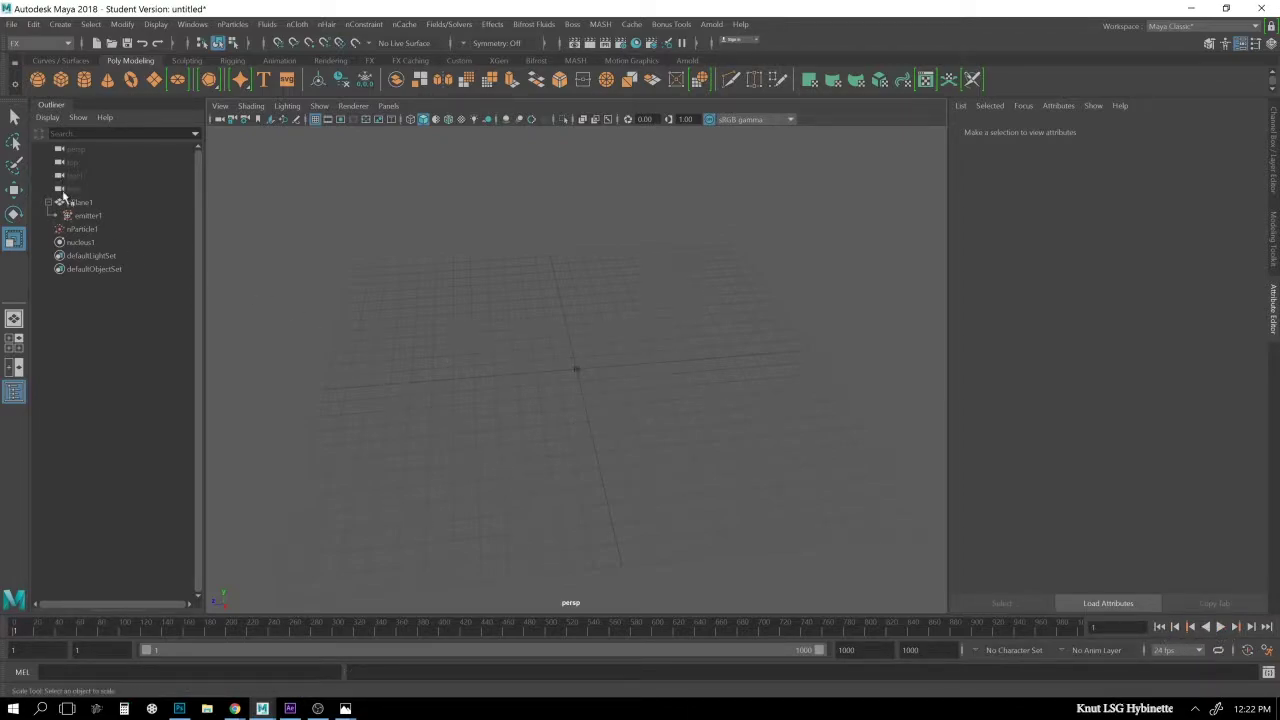
pyautogui.click(86, 216)
pyautogui.scroll(10, 1130, 370)
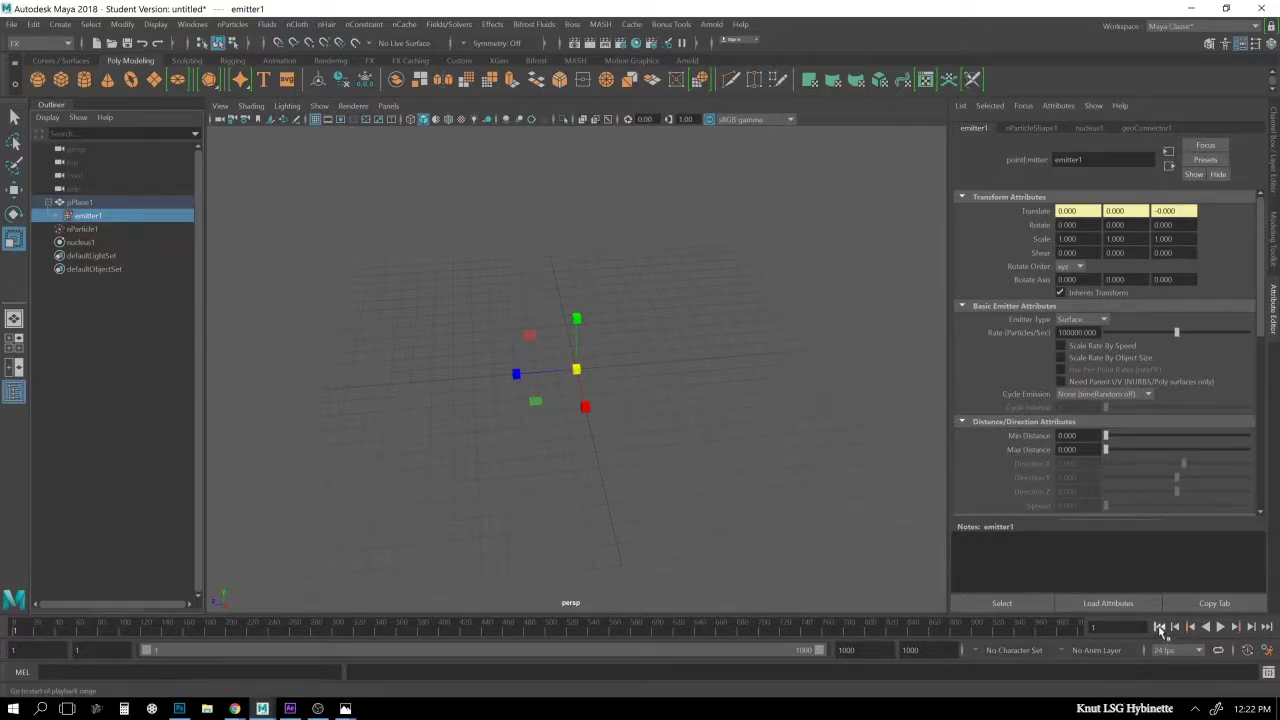
# Play the simulation to frame 37, then set emitter1's Max Distance to 1.
pyautogui.click(1221, 627)
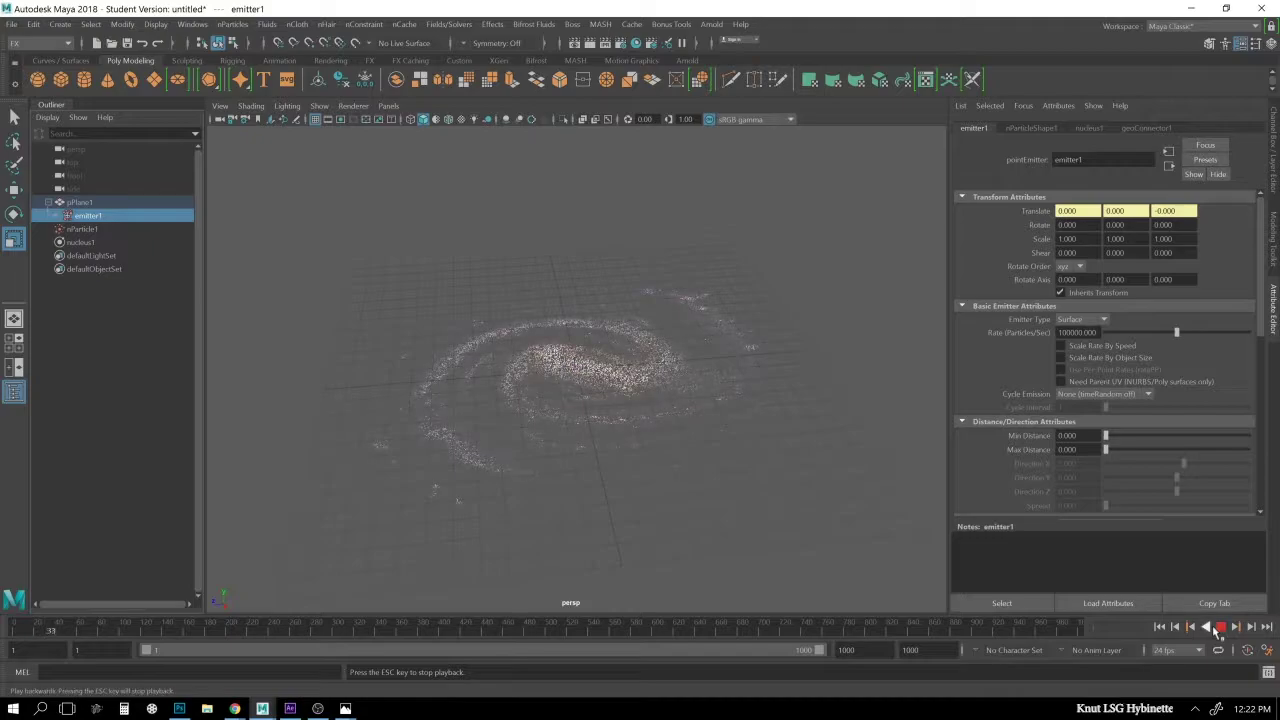
pyautogui.click(1220, 627)
pyautogui.moveTo(746, 560)
pyautogui.keyDown('alt'); pyautogui.mouseDown()
pyautogui.moveTo(742, 537)
pyautogui.moveTo(745, 553)
pyautogui.mouseUp(); pyautogui.keyUp('alt')
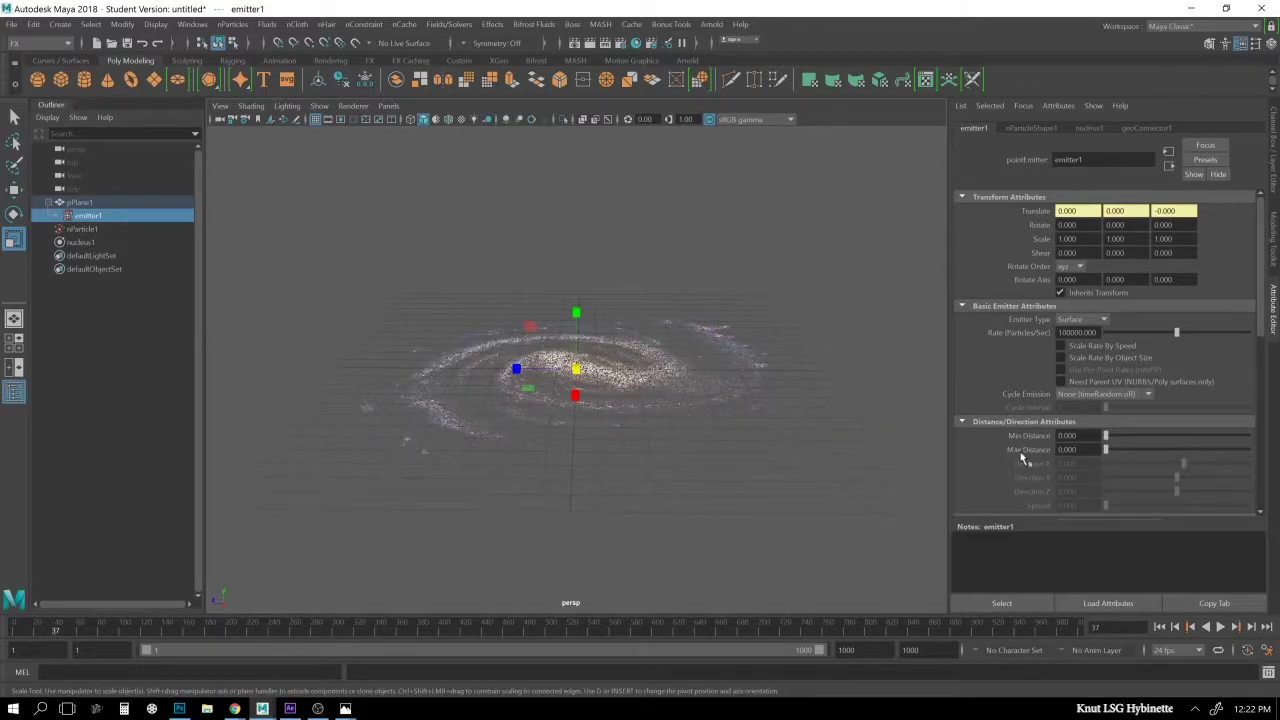
pyautogui.click(1070, 449)
pyautogui.write('1')
pyautogui.press('Return')
# Replay from the start to frame 89, orbiting to inspect the wider spiral galaxy.
pyautogui.click(1160, 627)
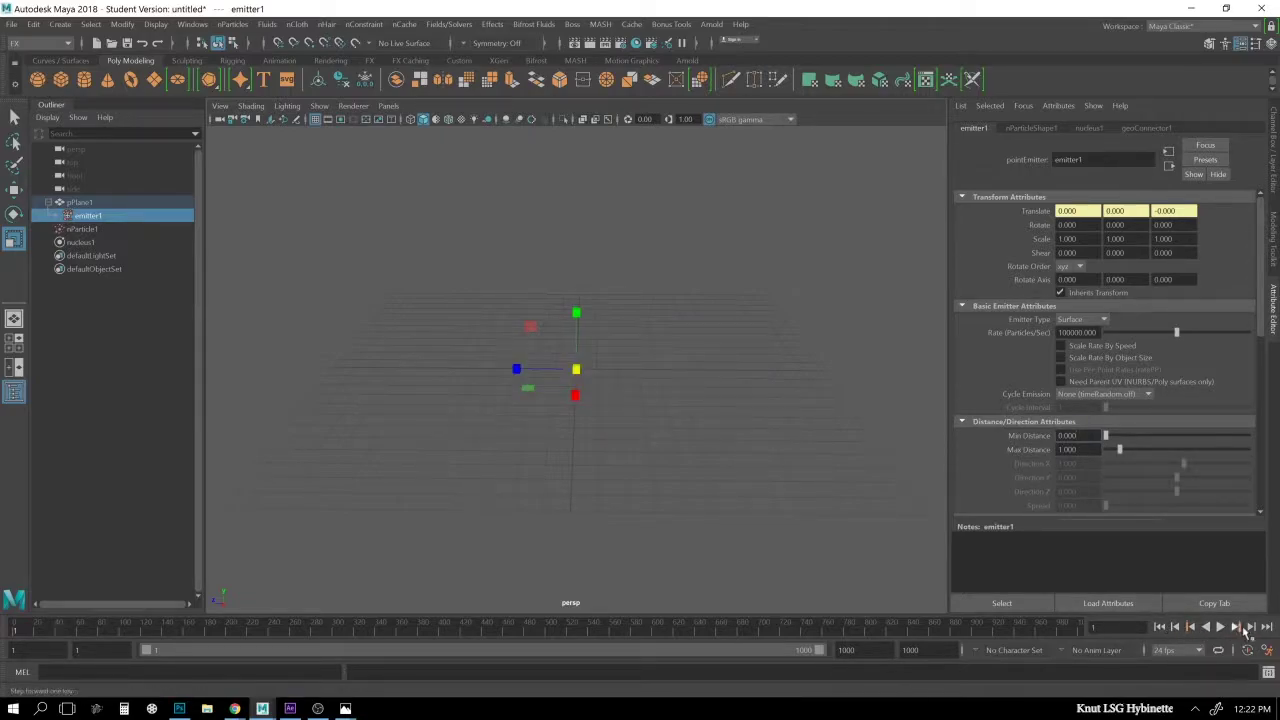
pyautogui.click(1220, 627)
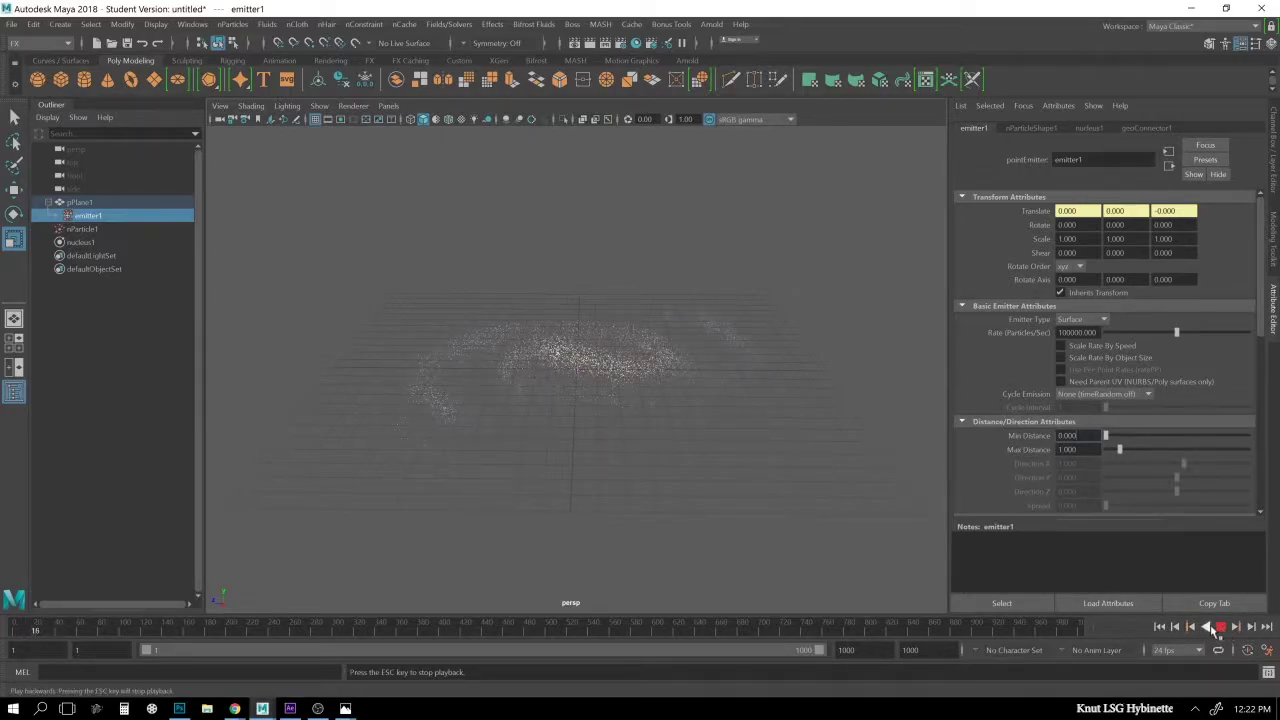
pyautogui.click(1218, 627)
pyautogui.moveTo(720, 551)
pyautogui.keyDown('alt'); pyautogui.mouseDown()
pyautogui.moveTo(646, 517)
pyautogui.moveTo(649, 534)
pyautogui.moveTo(716, 526)
pyautogui.mouseUp(); pyautogui.keyUp('alt')
pyautogui.click(1222, 627)
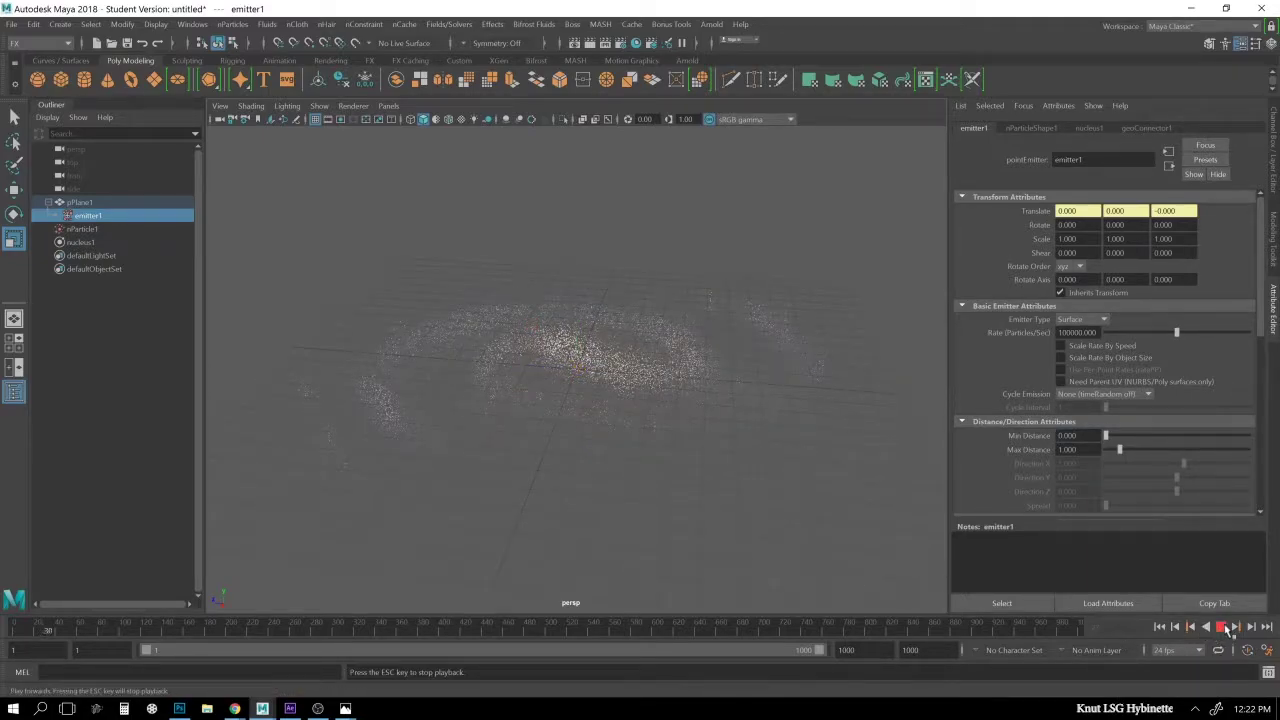
pyautogui.keyDown('alt'); pyautogui.moveTo(691, 451); pyautogui.dragTo(690, 457); pyautogui.keyUp('alt')
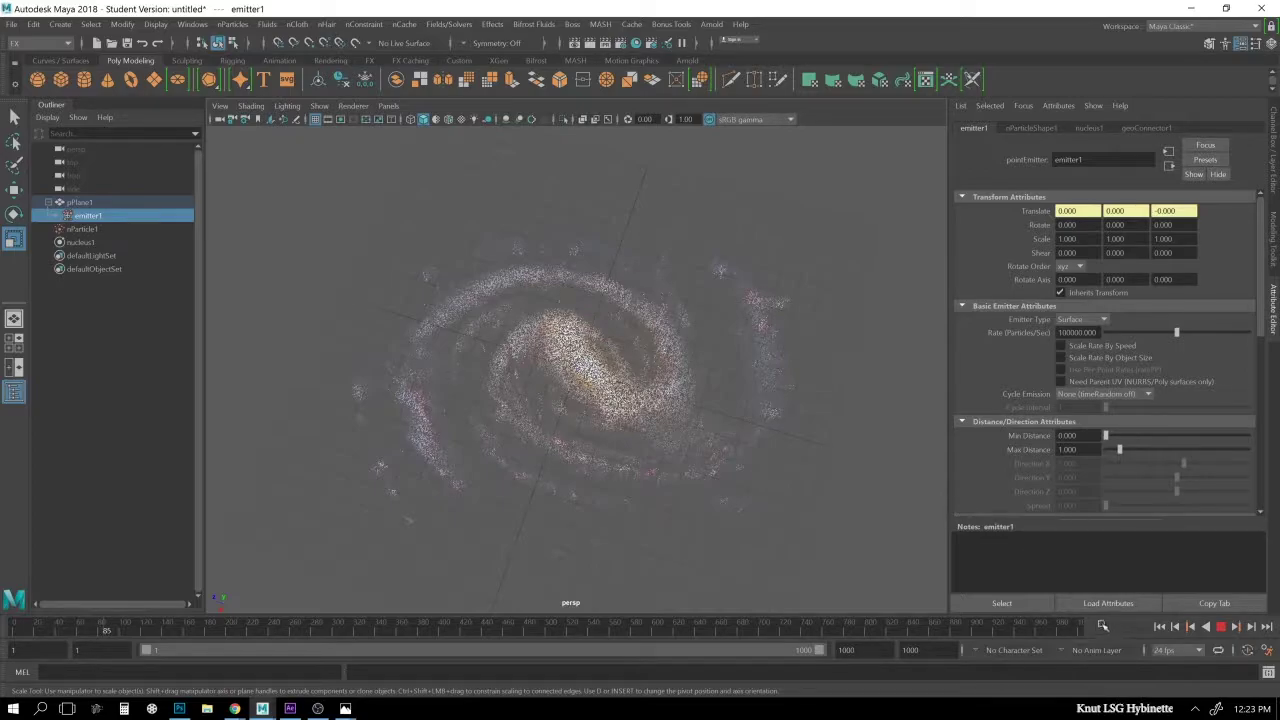
pyautogui.click(1222, 627)
pyautogui.keyDown('alt'); pyautogui.moveTo(434, 349); pyautogui.dragTo(575, 345); pyautogui.keyUp('alt')
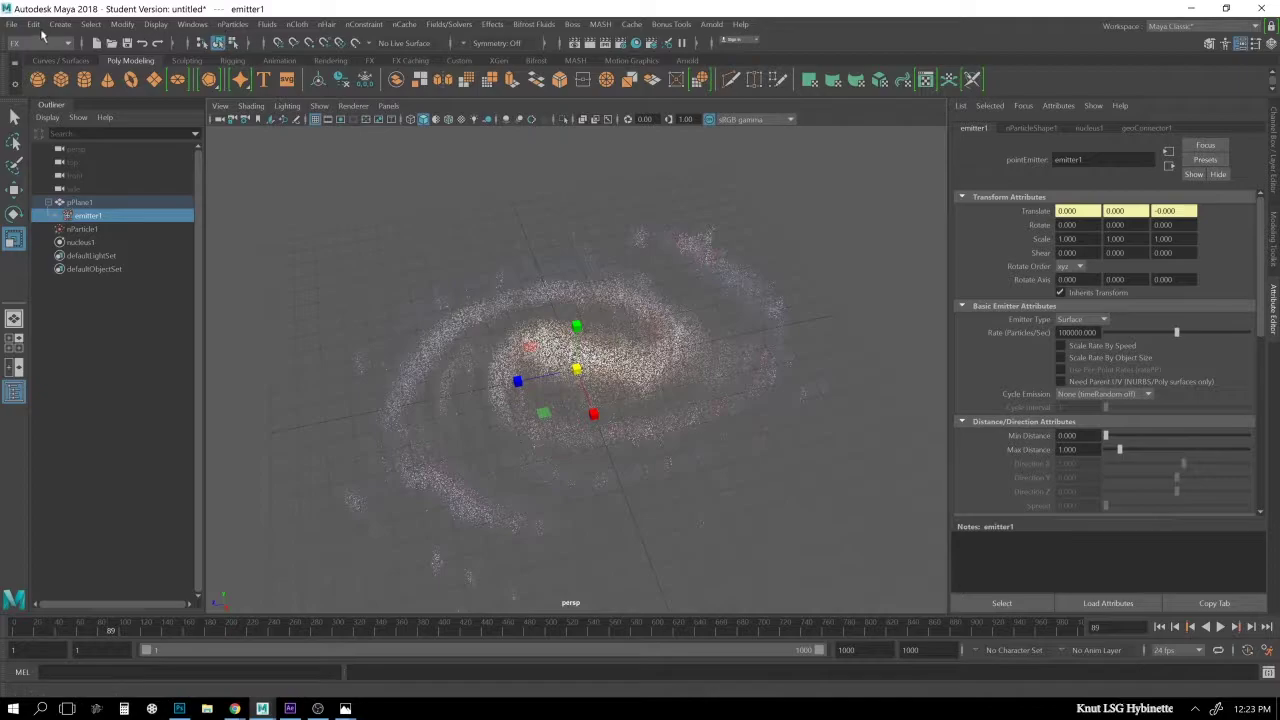
# Save nParticle1's current particles as its initial state via Initial State > Set for Selected.
pyautogui.click(448, 24)
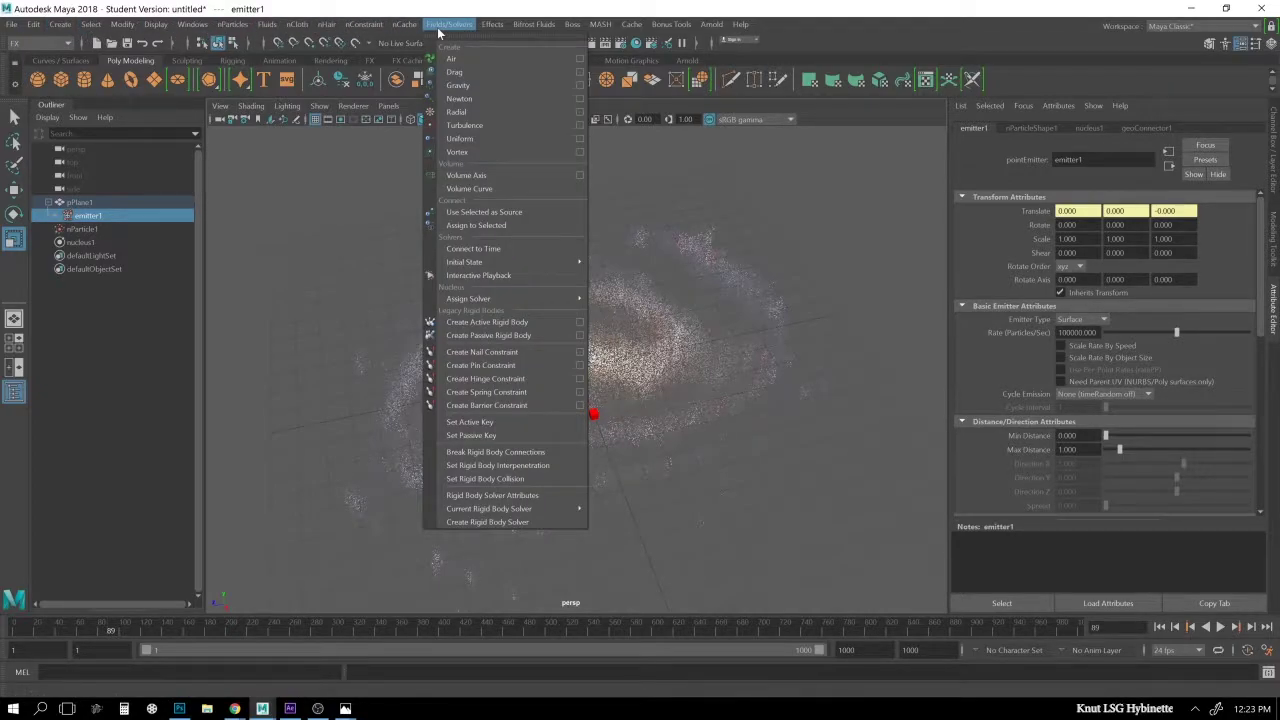
pyautogui.moveTo(450, 266)
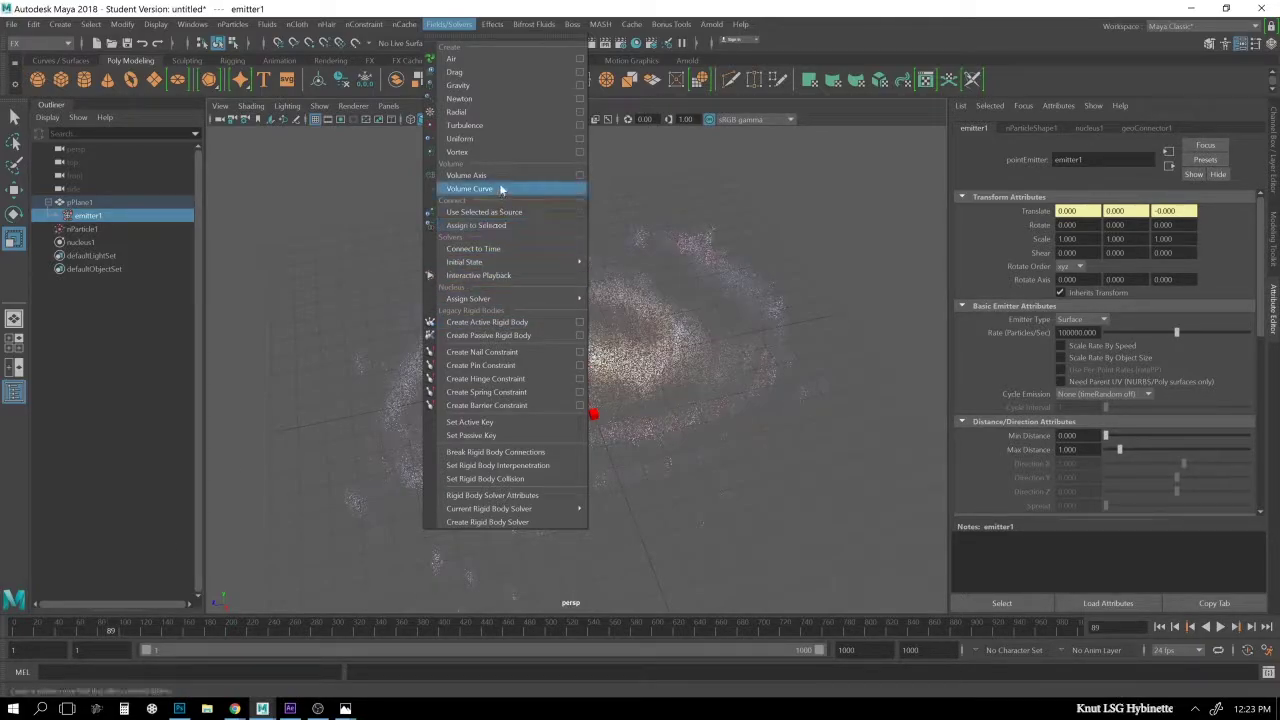
pyautogui.moveTo(505, 262)
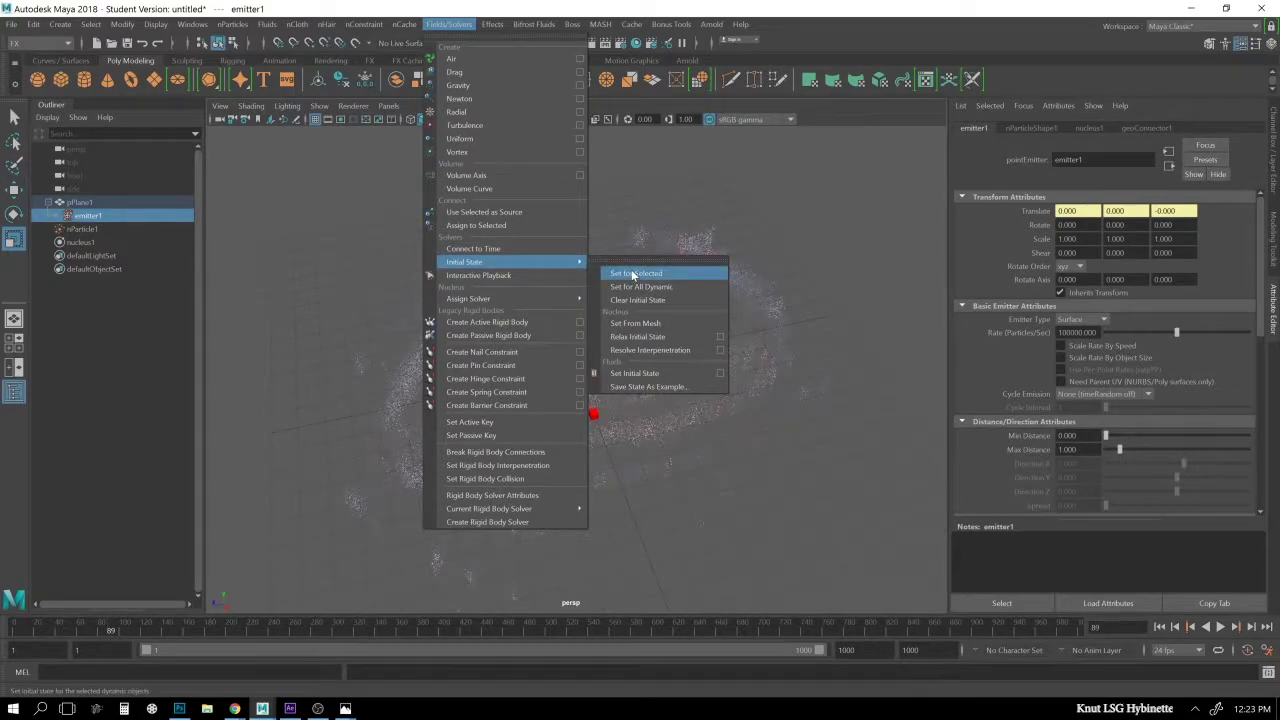
pyautogui.click(633, 276)
pyautogui.click(765, 525)
pyautogui.click(82, 229)
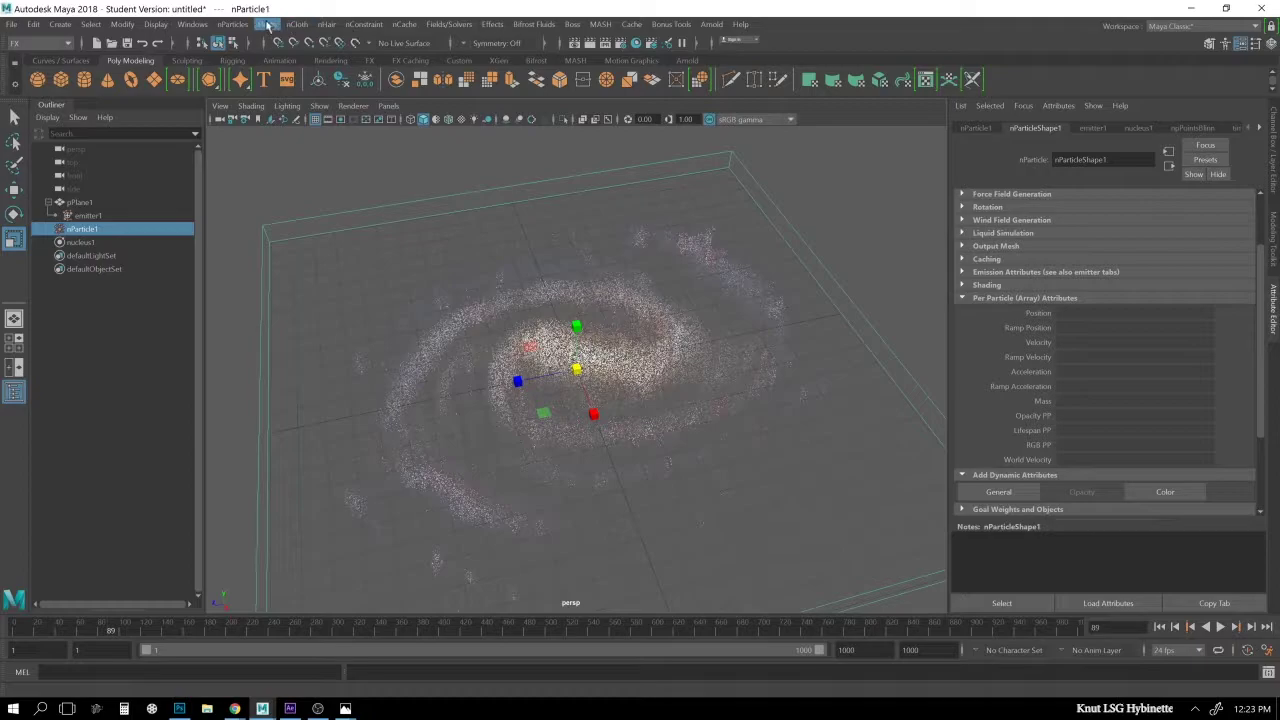
pyautogui.click(449, 24)
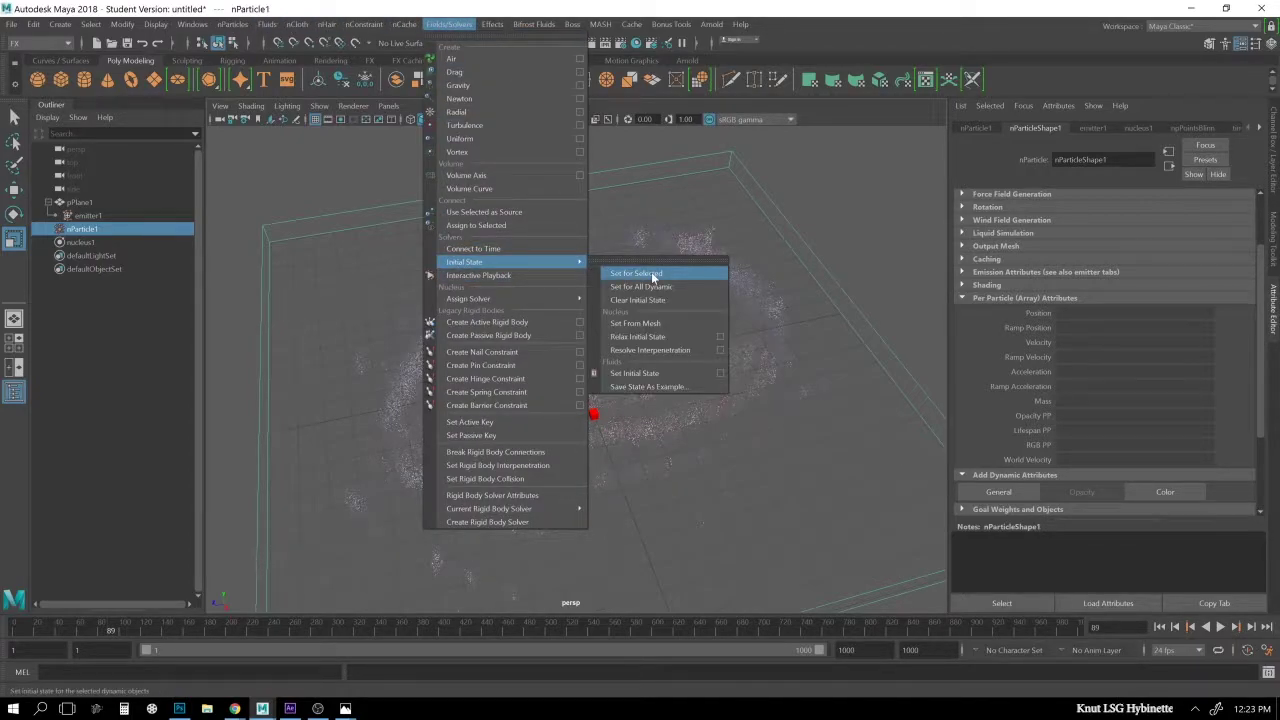
pyautogui.click(653, 275)
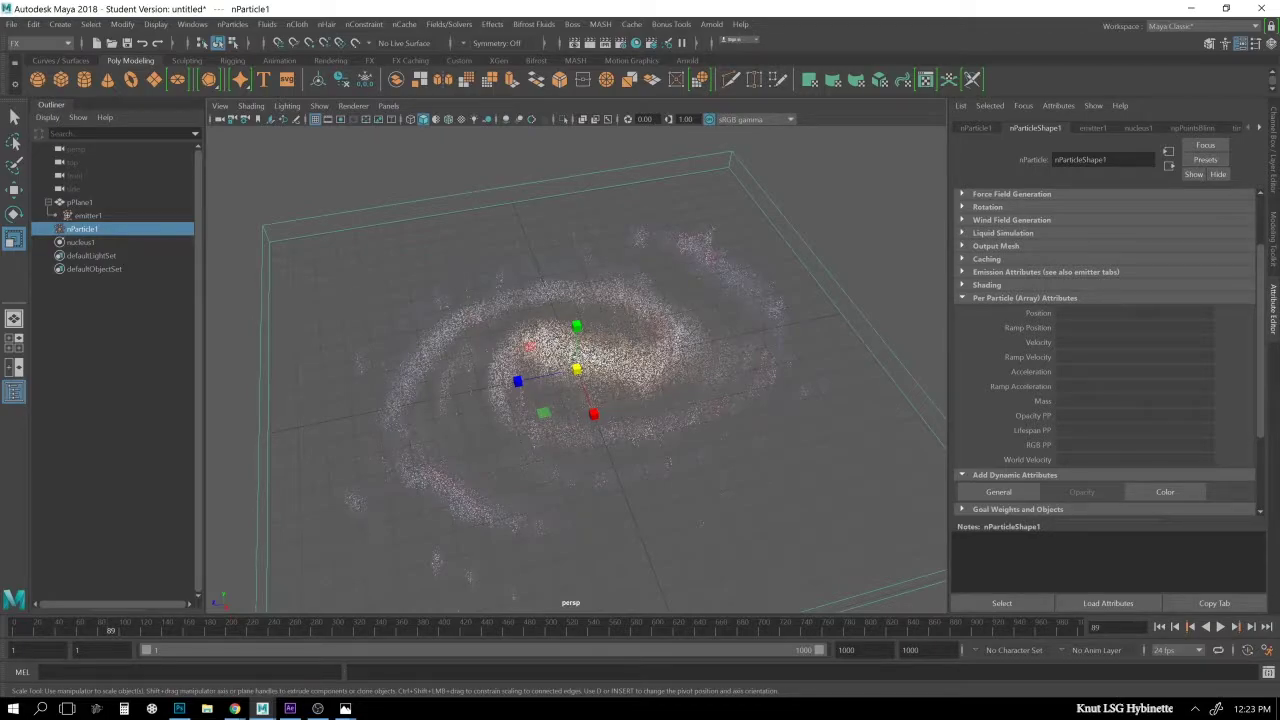
# Set emitter1's Rate to 0 and replay from frame 1 to check the frozen galaxy.
pyautogui.click(1160, 628)
pyautogui.click(645, 212)
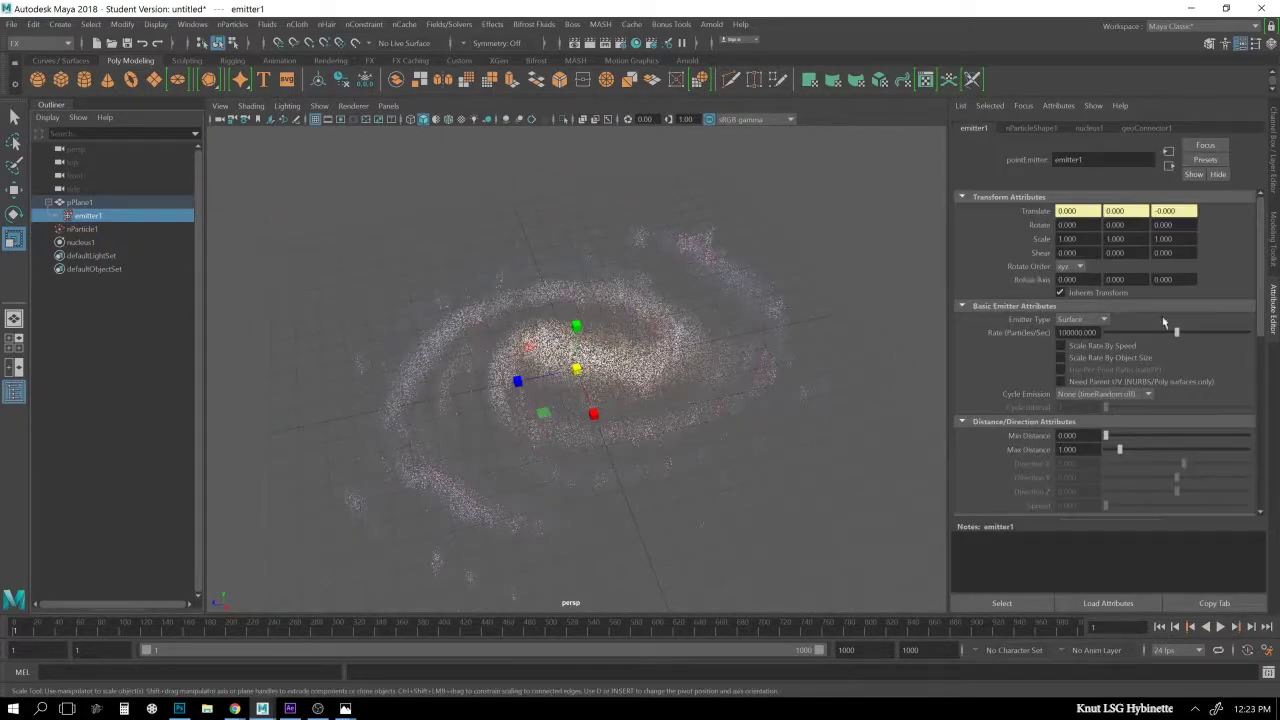
pyautogui.moveTo(1177, 334); pyautogui.dragTo(1081, 337)
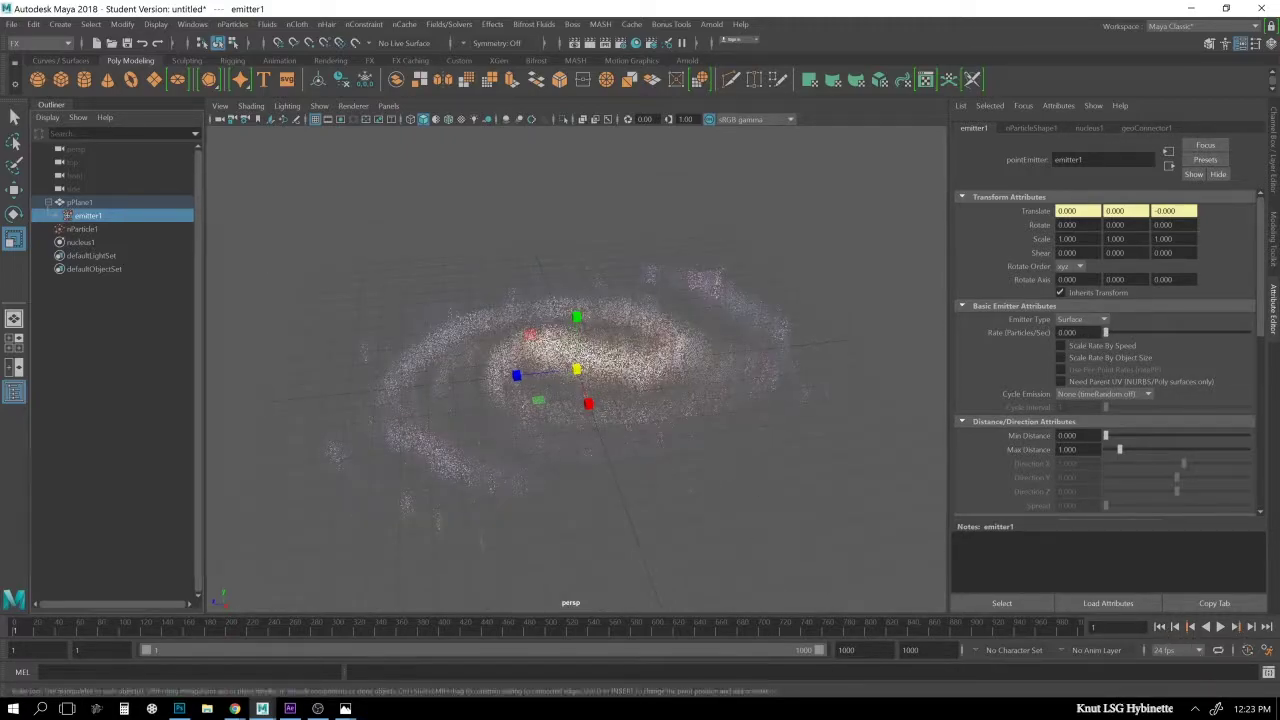
pyautogui.click(1220, 627)
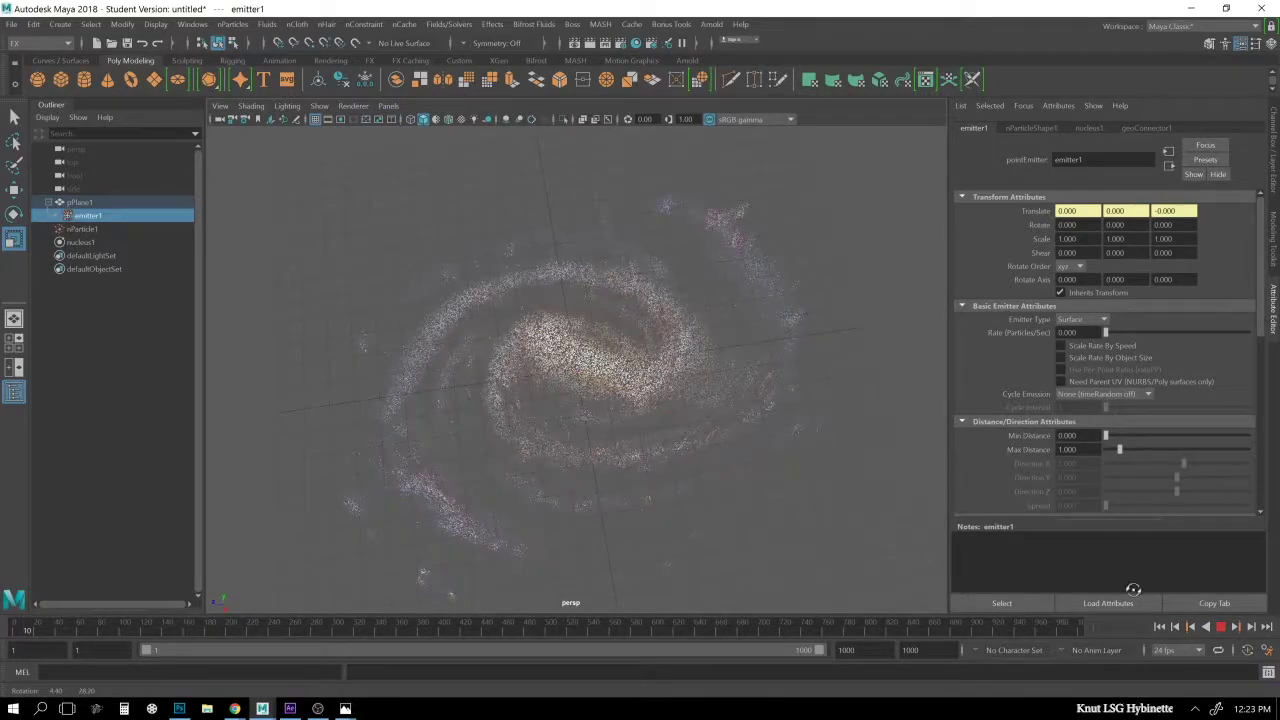
pyautogui.click(1222, 627)
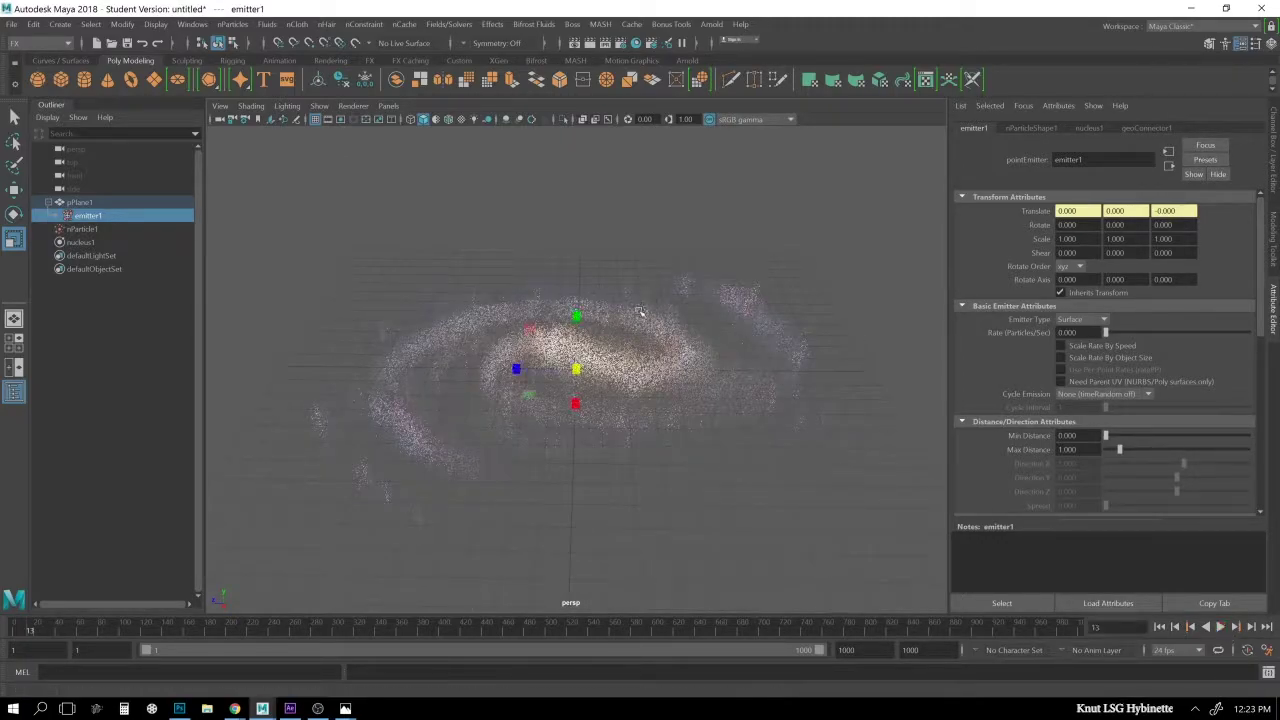
# Add a turbulence field to nParticle1 with Attenuation 0, then replay from frame 1.
pyautogui.click(675, 428)
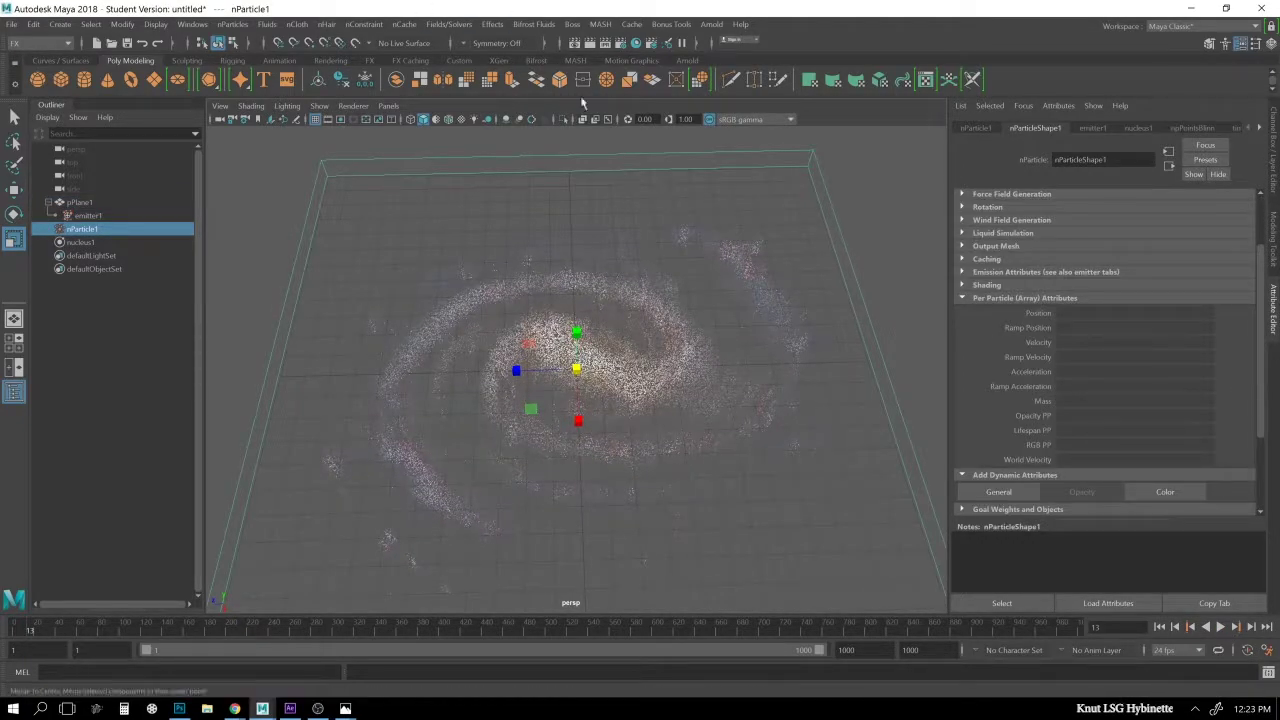
pyautogui.click(449, 24)
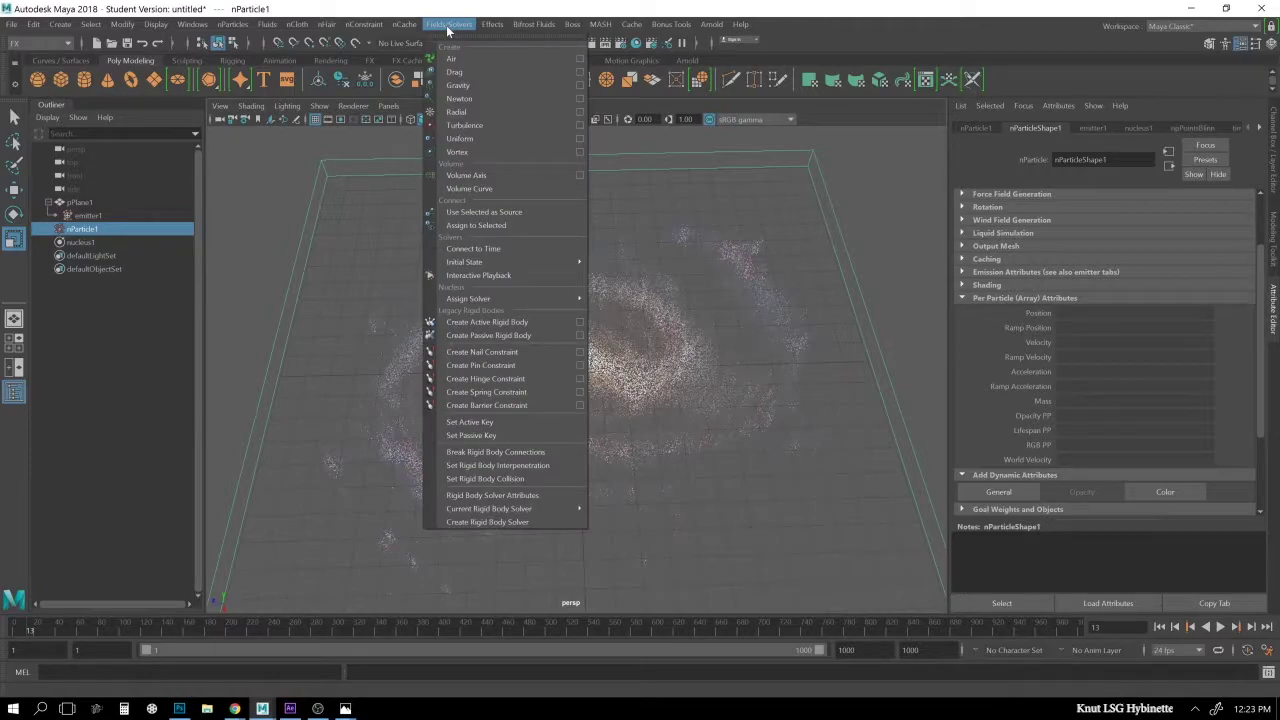
pyautogui.click(467, 126)
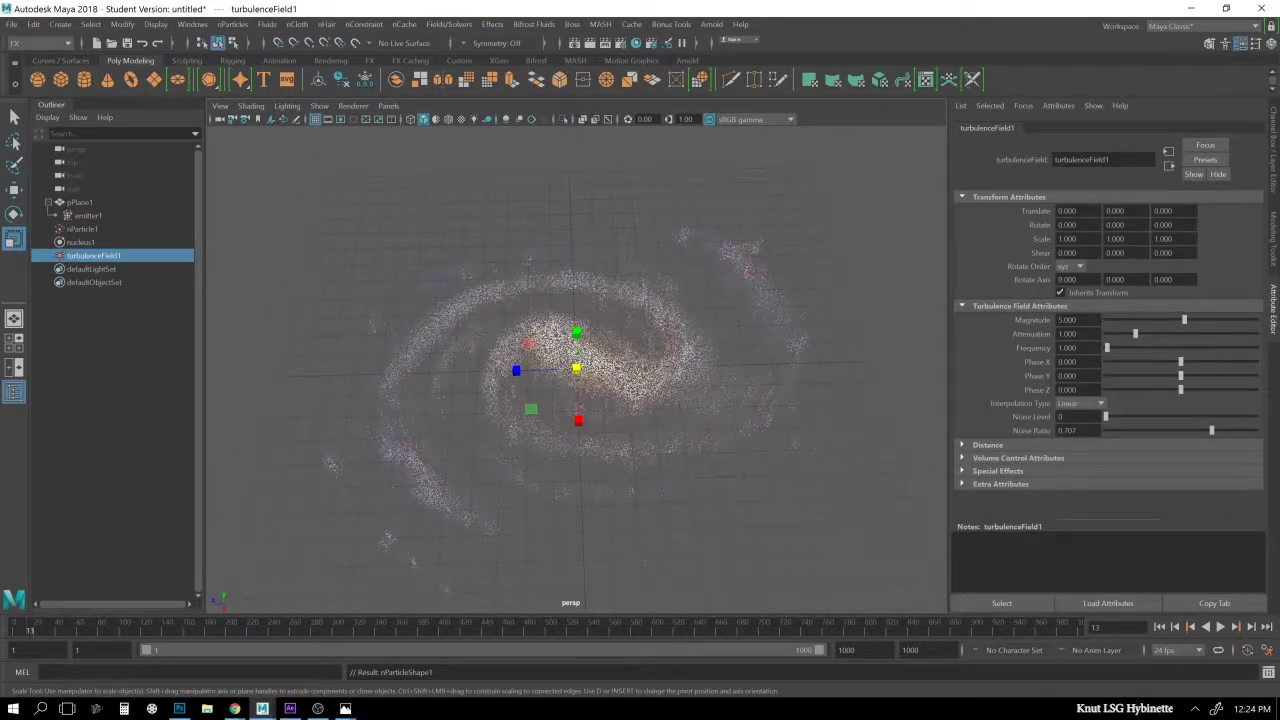
pyautogui.doubleClick(1067, 333)
pyautogui.press('Return')
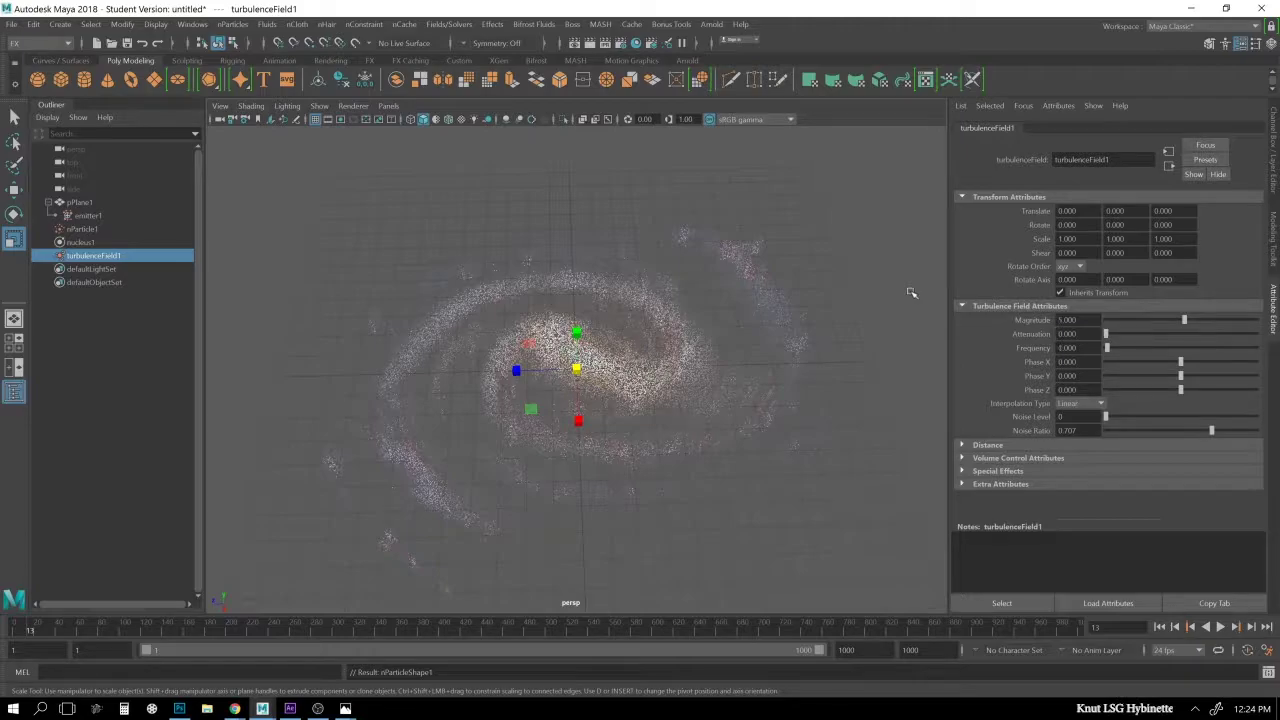
pyautogui.click(1159, 626)
pyautogui.click(1221, 627)
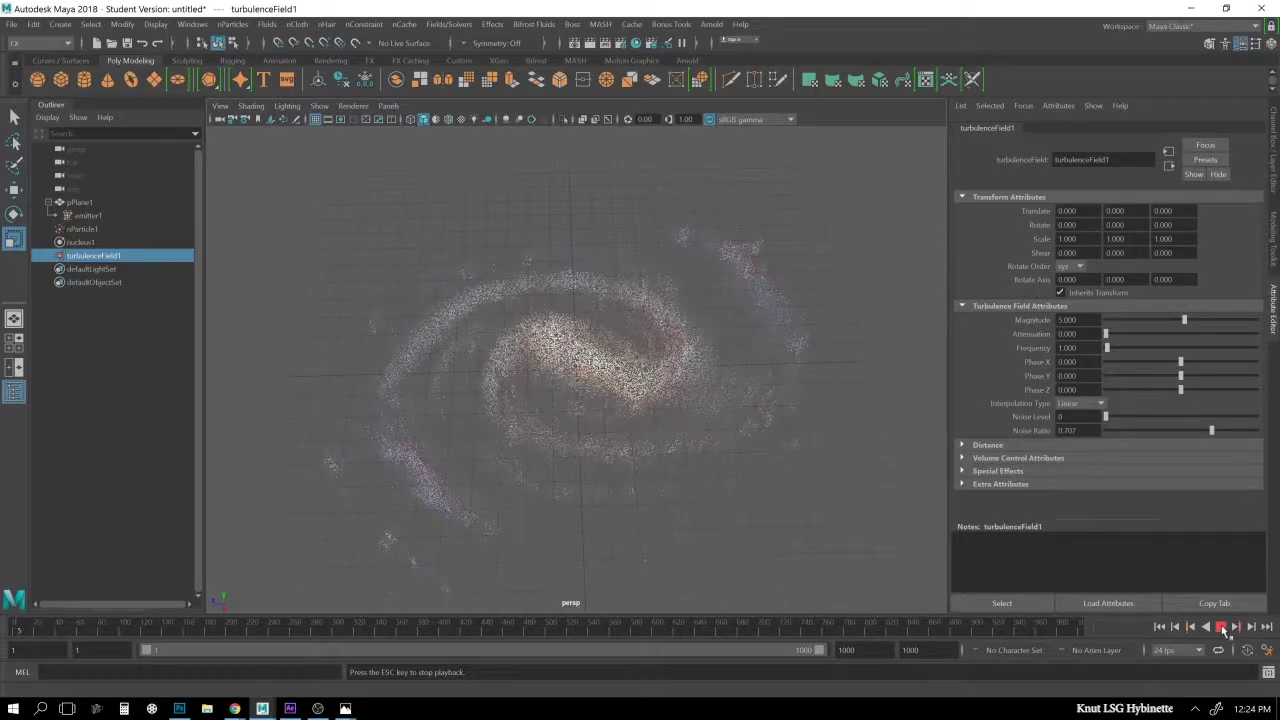